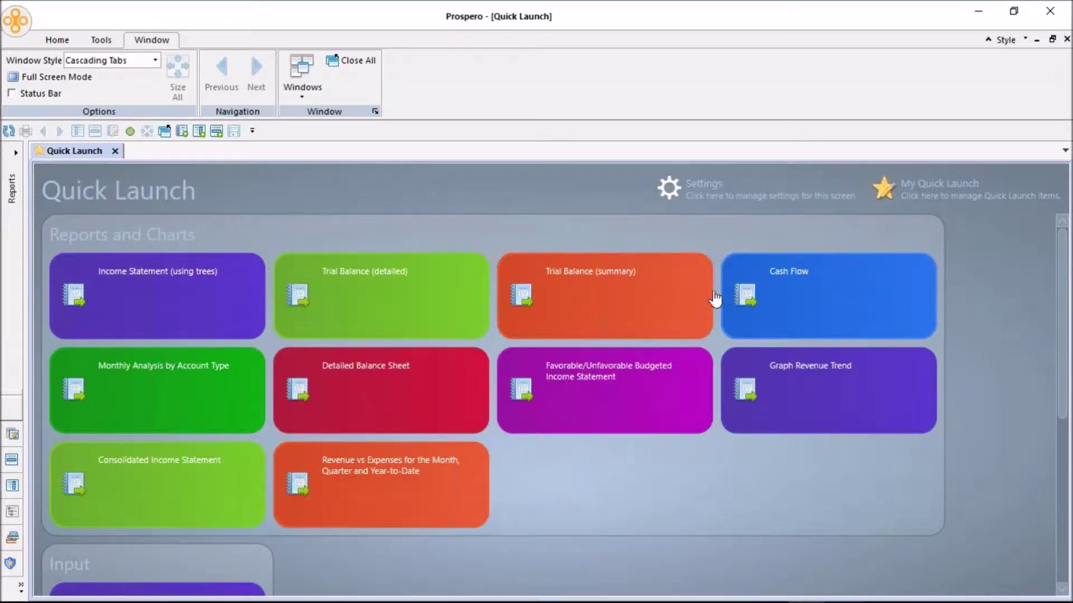
Expand the collapsed navigation pane and look through the Report, Line and Column Definitions.
left_click(17, 153)
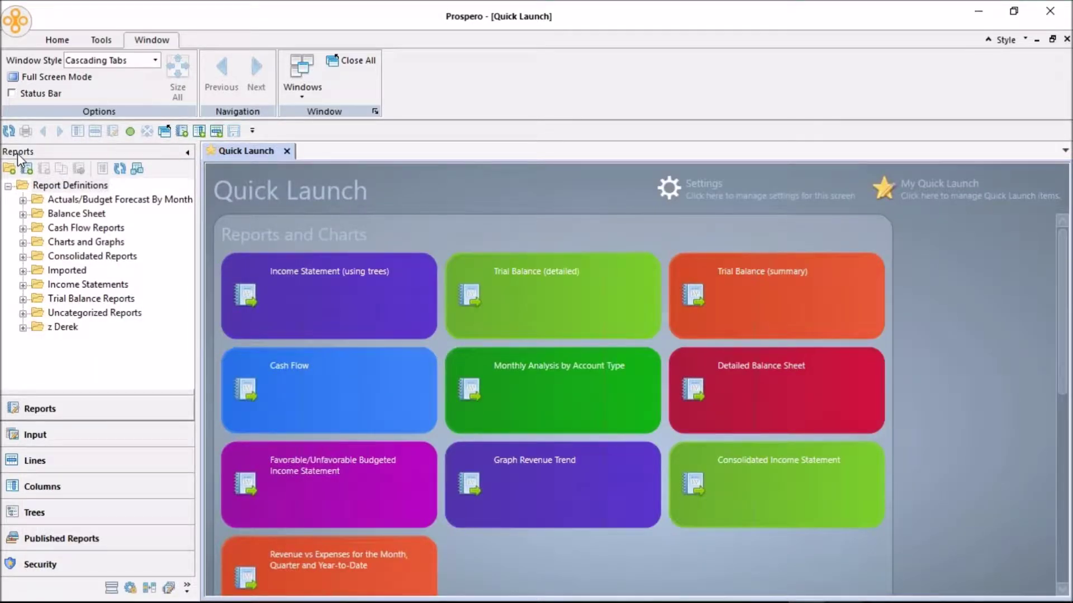
left_click(46, 188)
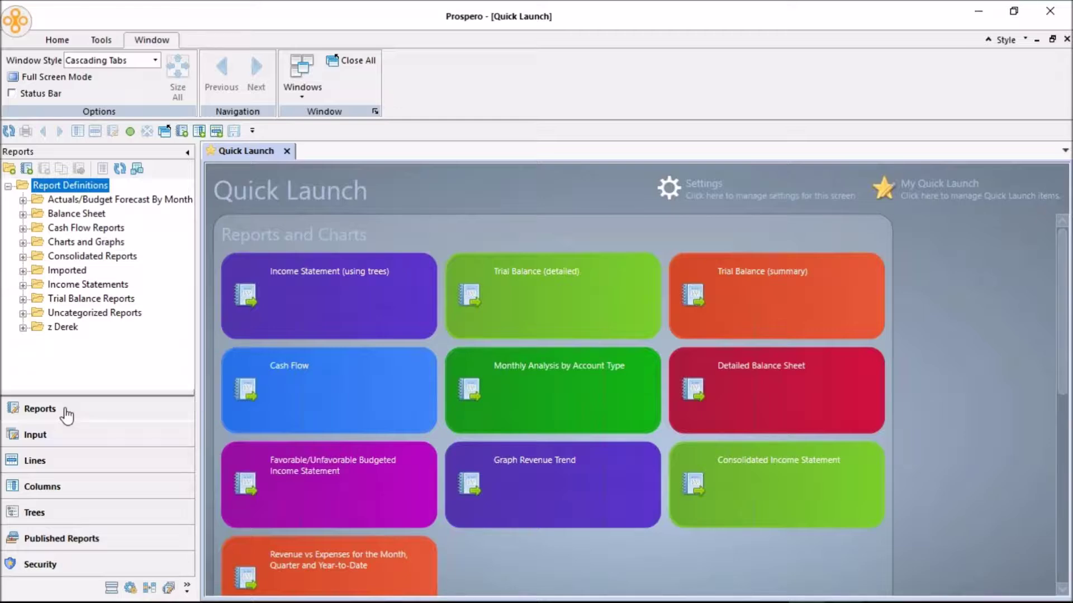
left_click(67, 464)
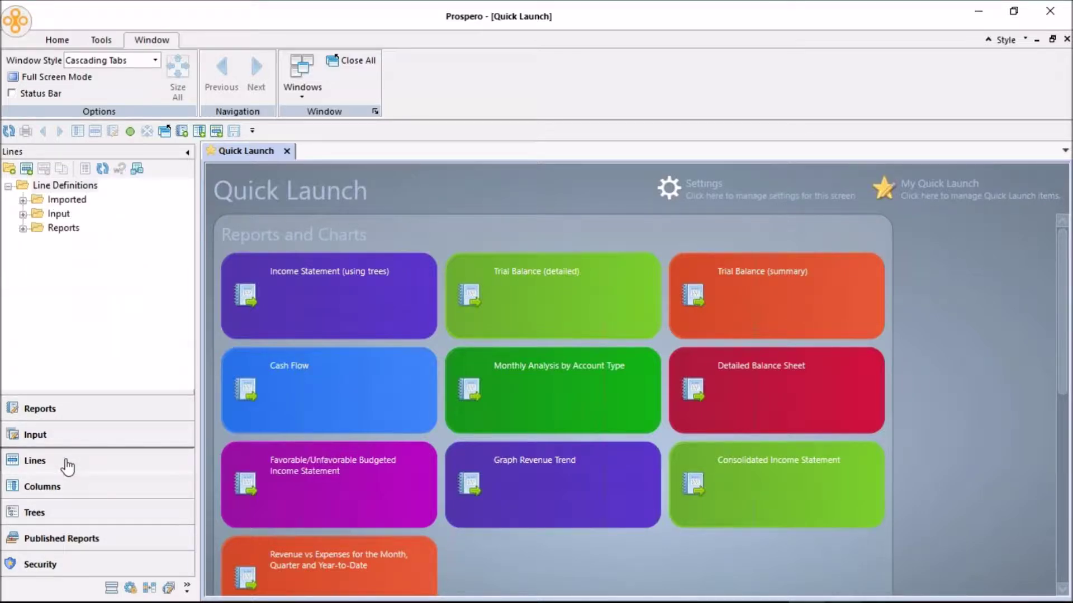
left_click(85, 488)
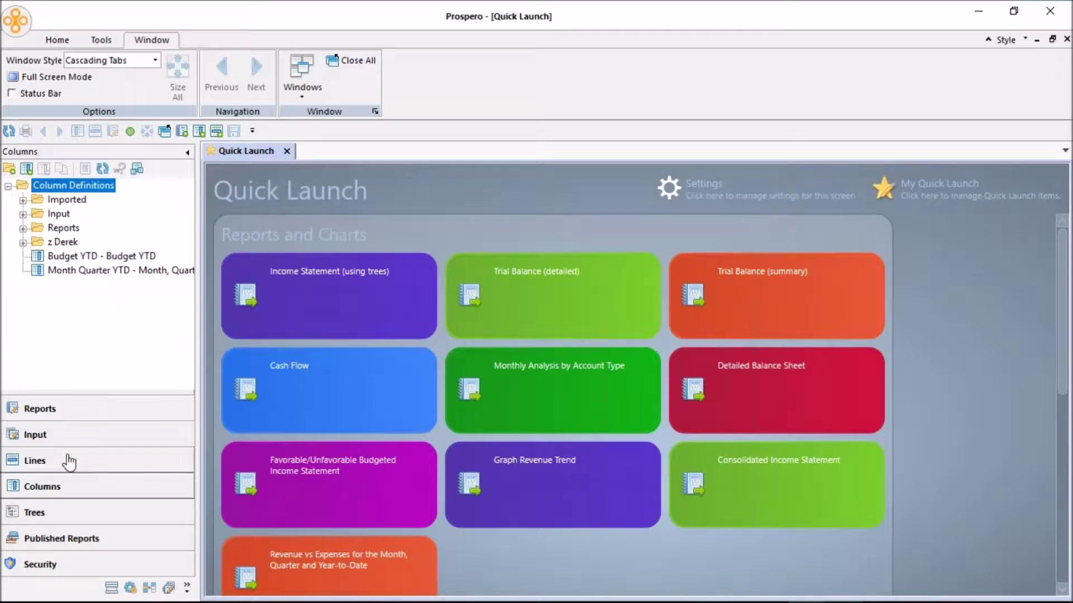
Expand the Current tree definitions and review the trees under Company, Natural, Location and Department.
left_click(67, 514)
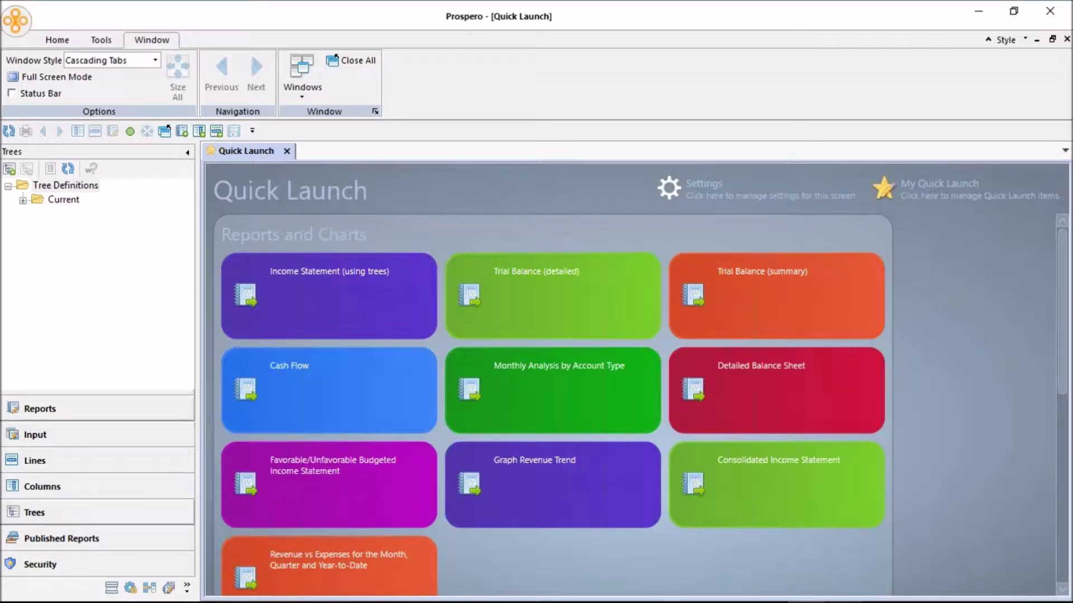
left_click(23, 201)
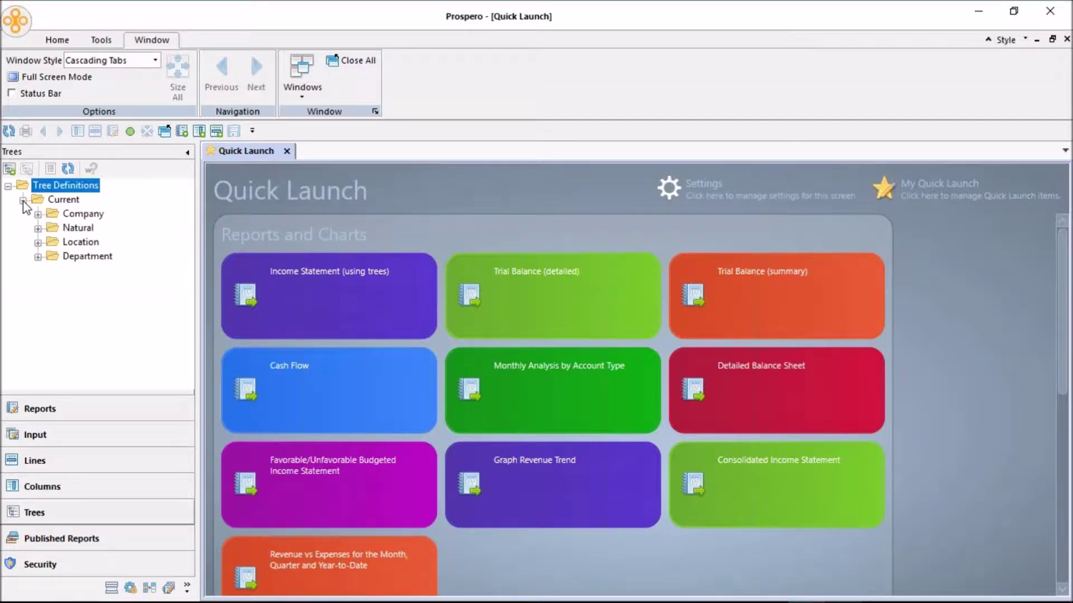
left_click(53, 217)
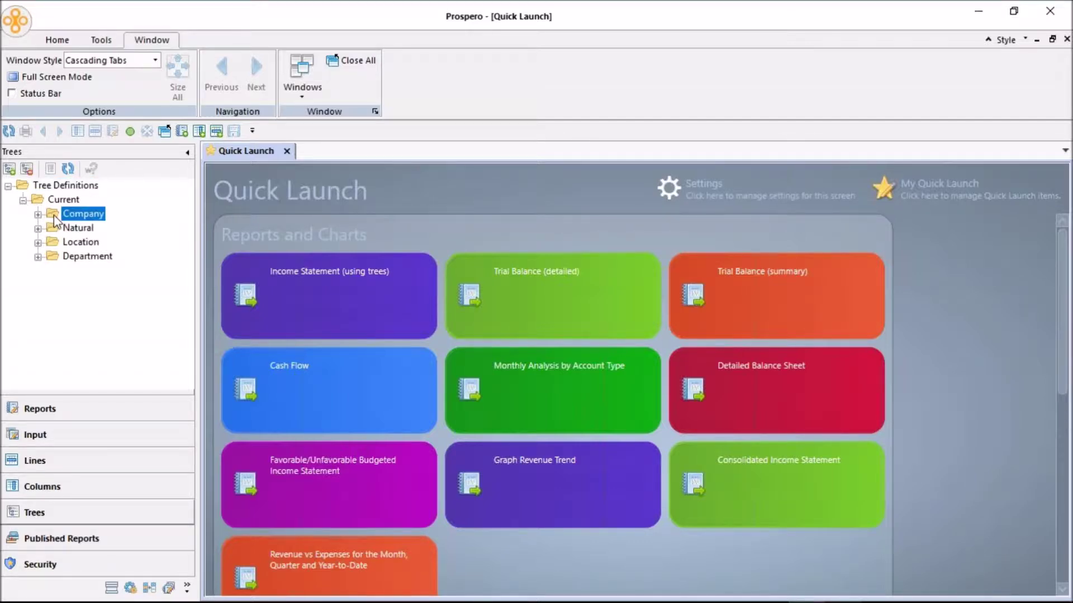
left_click(61, 230)
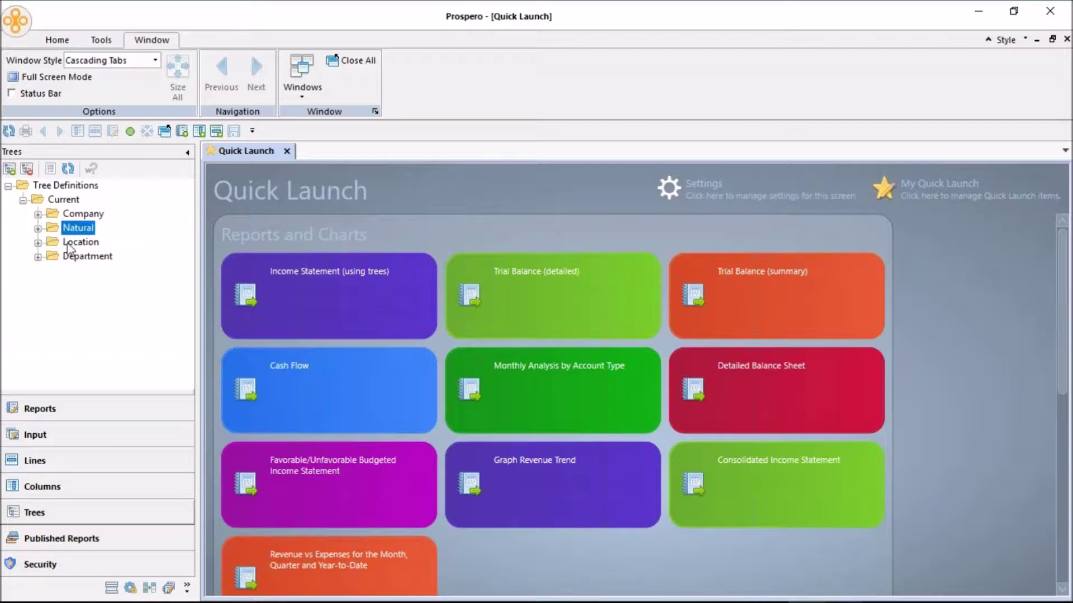
left_click(55, 259)
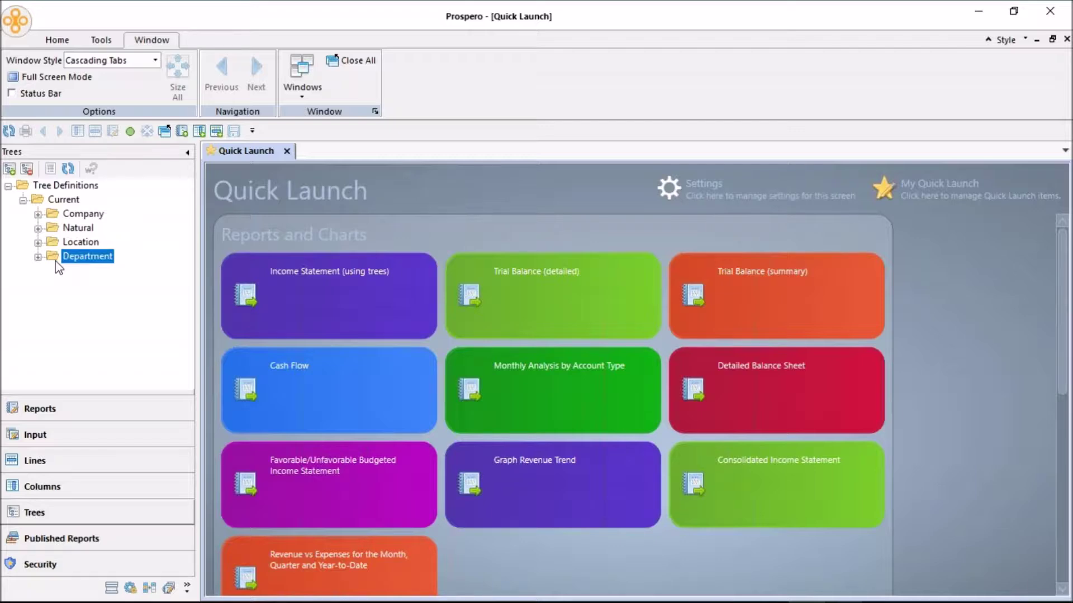
left_click(37, 257)
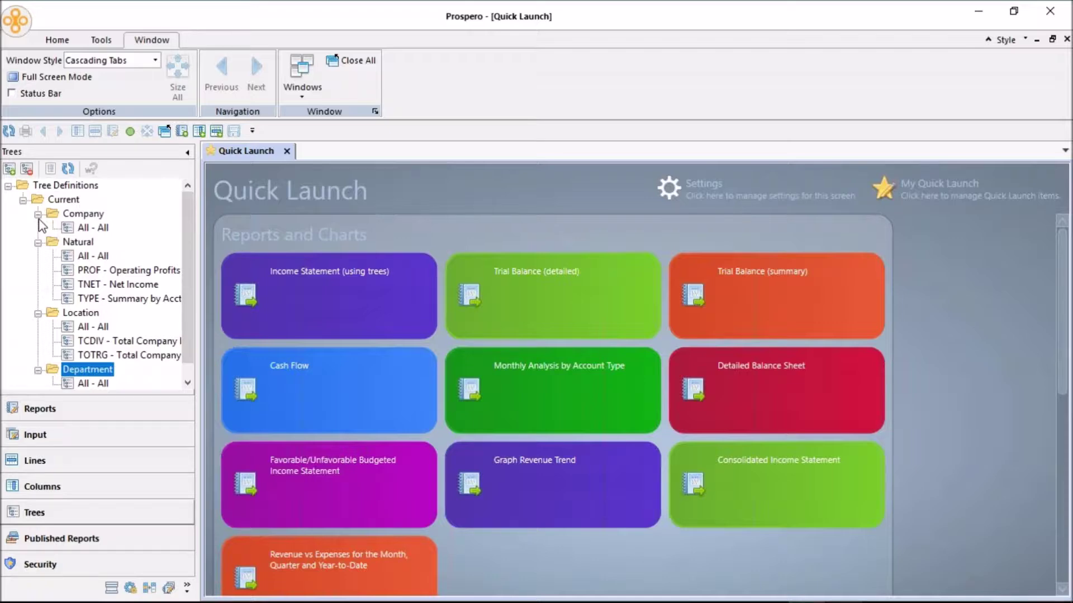
left_click(102, 197)
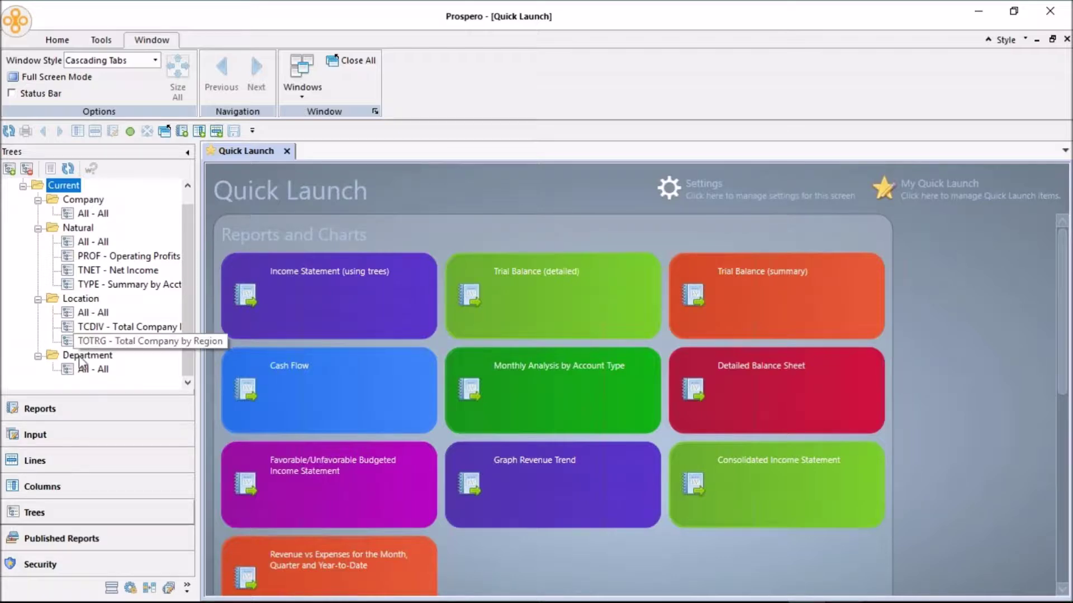
Open the report definition listed just above Rolling Forecast in the Income Statements reports folder and save it.
left_click(66, 417)
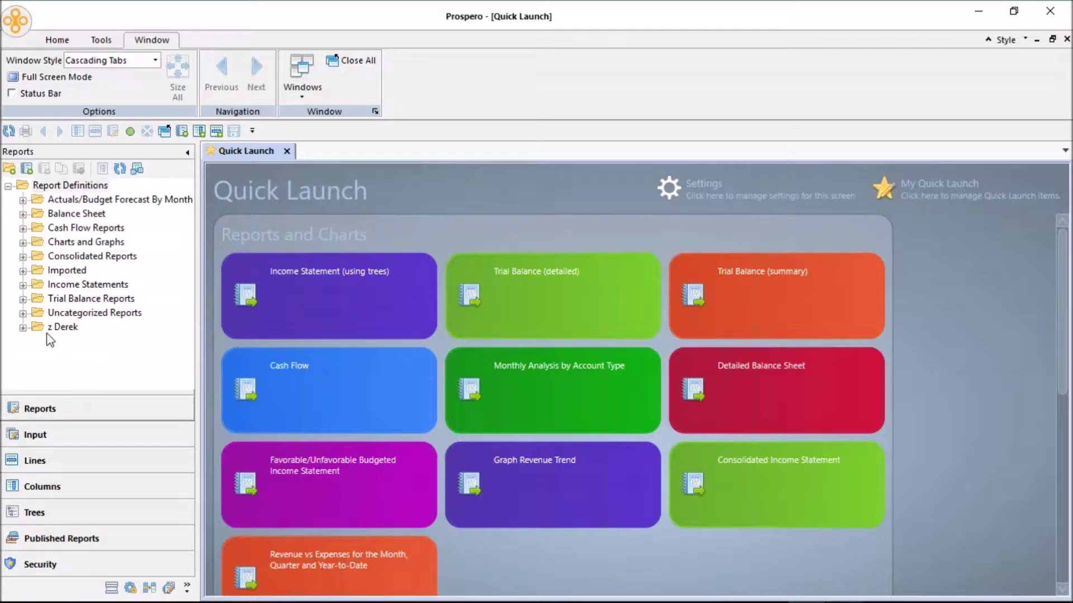
left_click(23, 285)
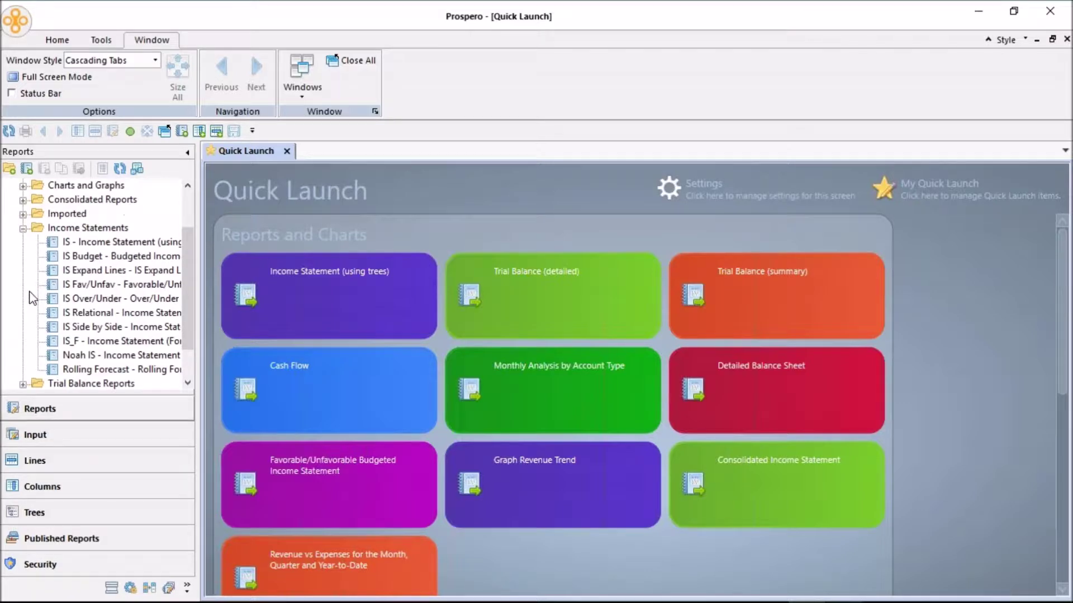
left_click(83, 358)
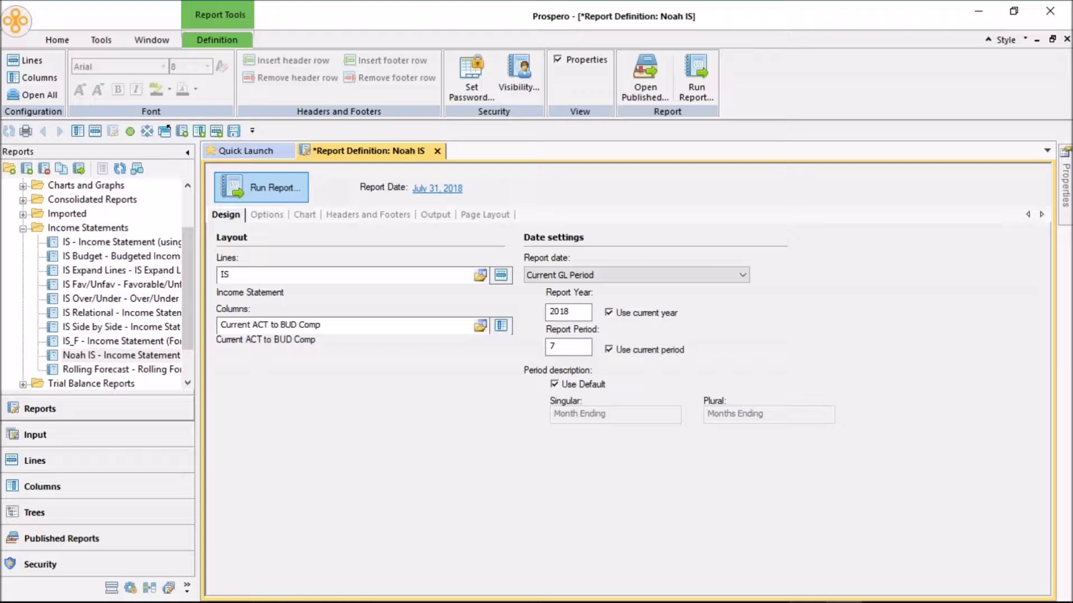
key("ctrl+s")
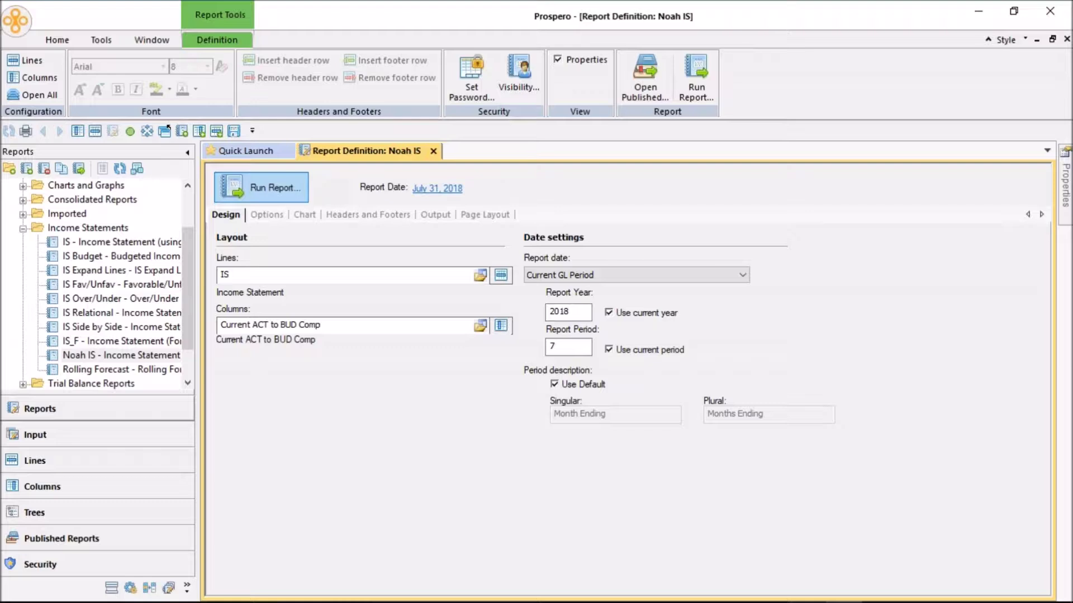
Bring up the run options for the income statement and check its report year and report period.
left_click(261, 187)
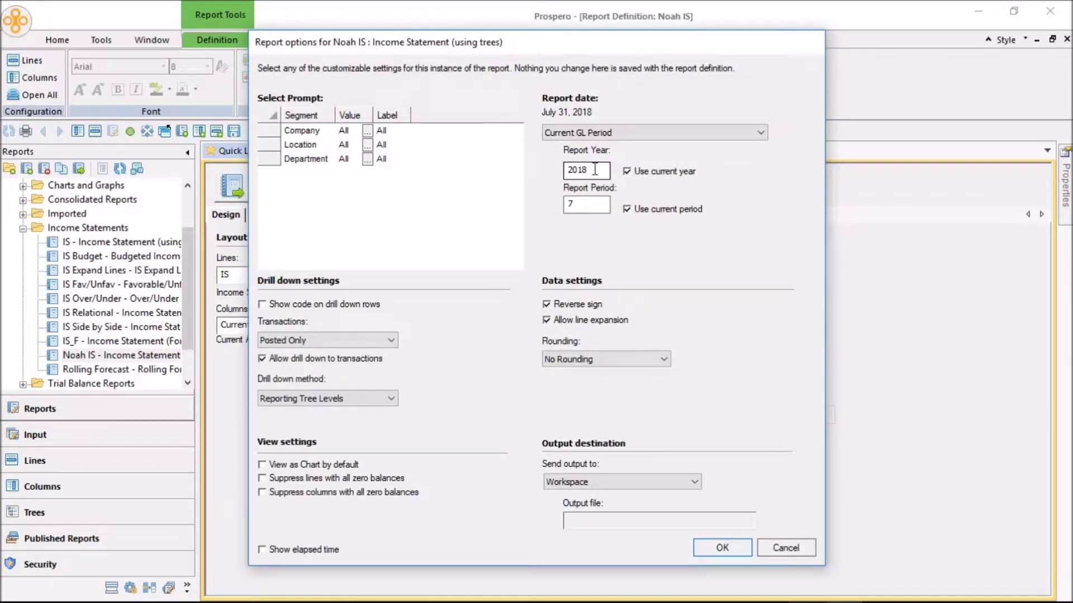
left_click_drag(587, 169, 560, 166)
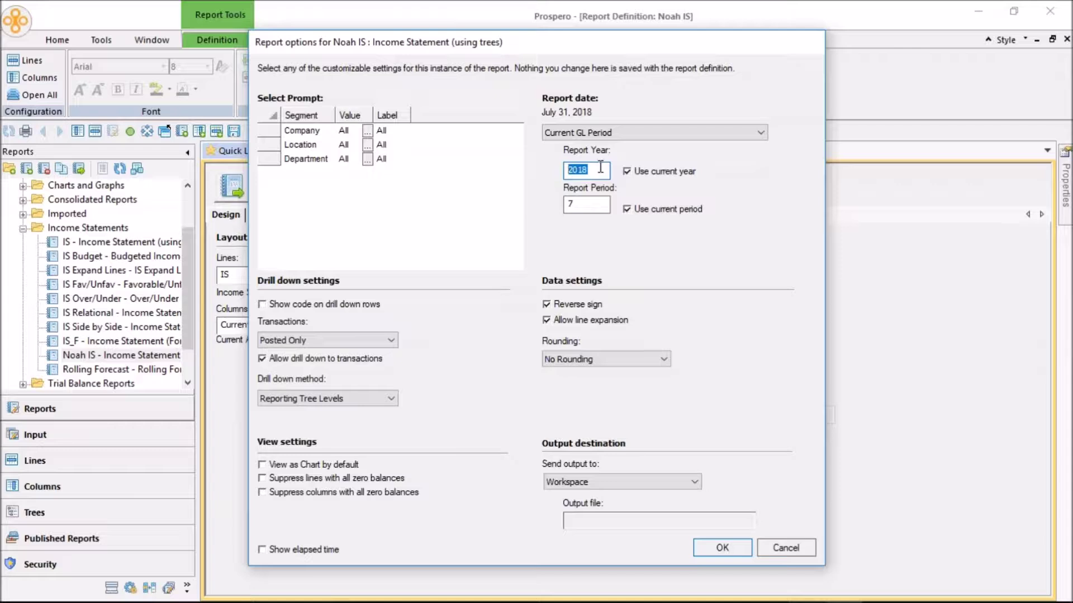
double_click(574, 204)
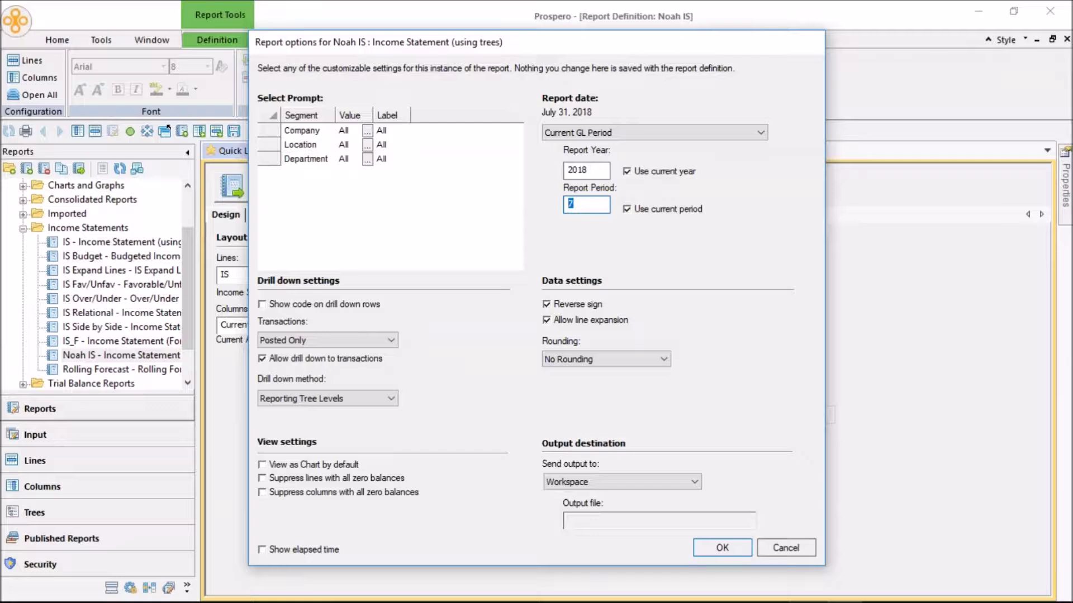
Set the Company prompt to 1 - Prospero US from the All tree.
left_click(313, 131)
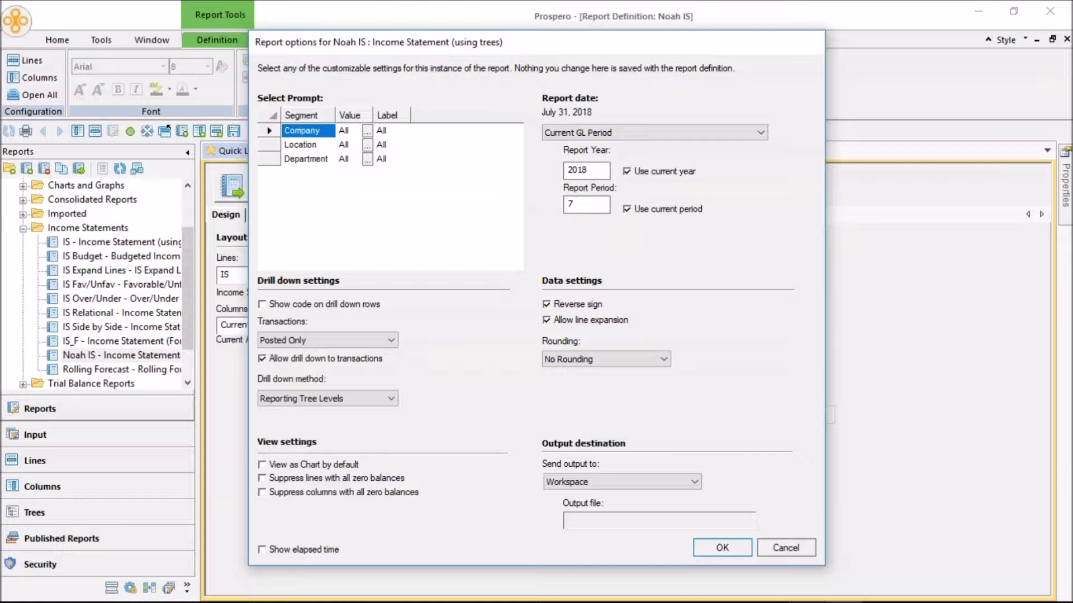
left_click(369, 130)
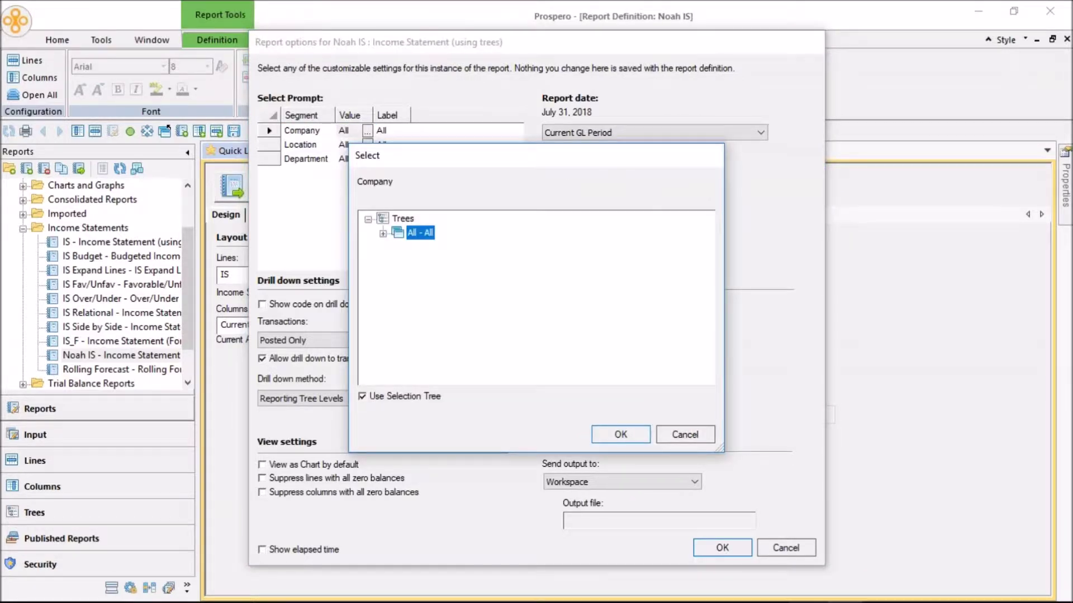
left_click(382, 234)
left_click(450, 247)
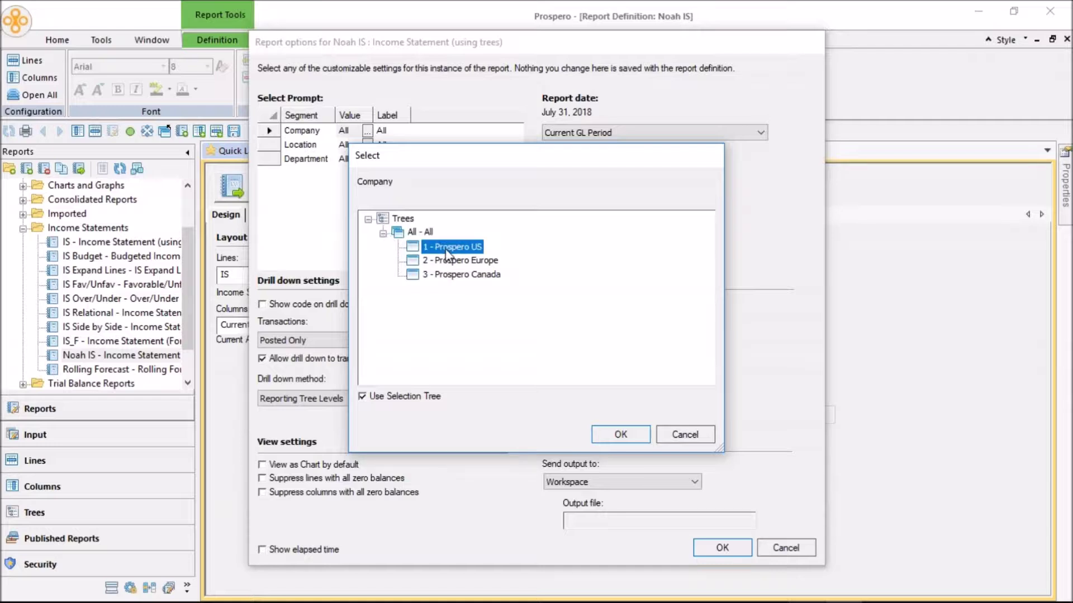
left_click(618, 436)
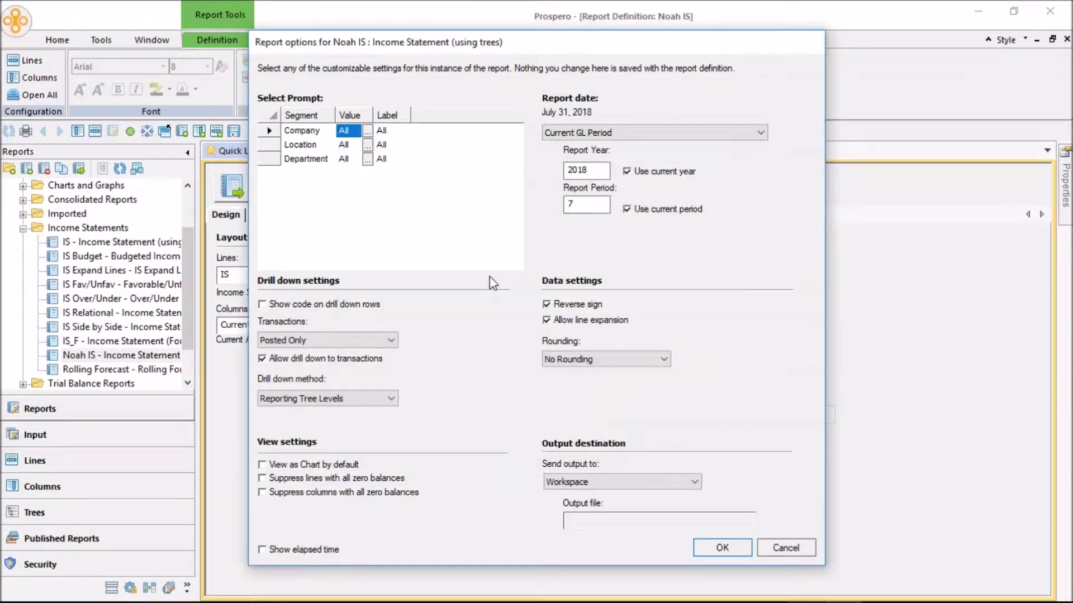
Set the Location prompt to TOTRG - Total Company by Region after checking the divisions tree.
left_click(326, 148)
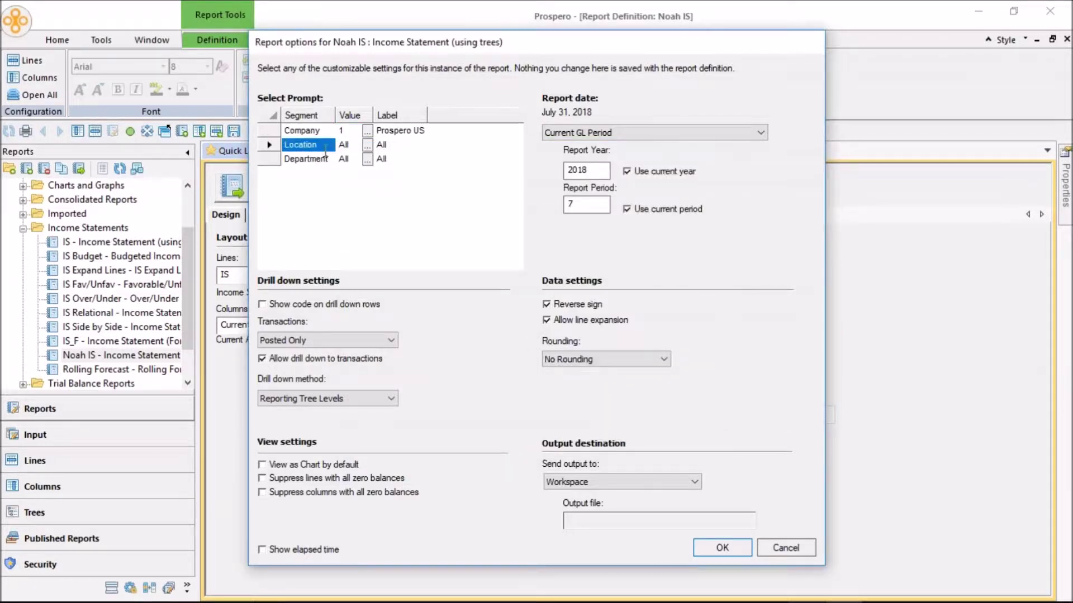
left_click(368, 145)
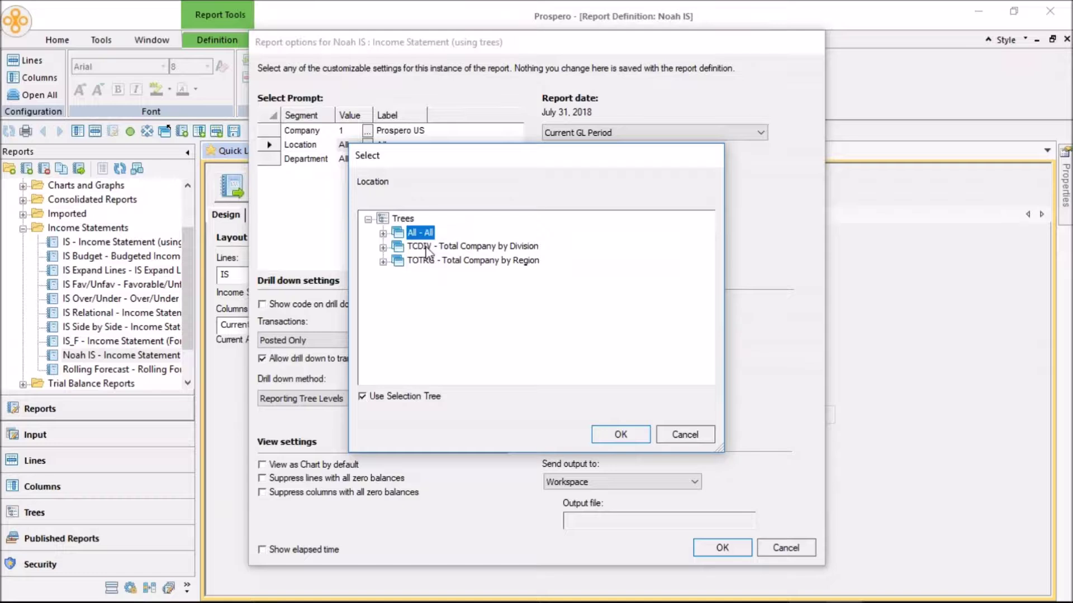
left_click(383, 247)
left_click(383, 247)
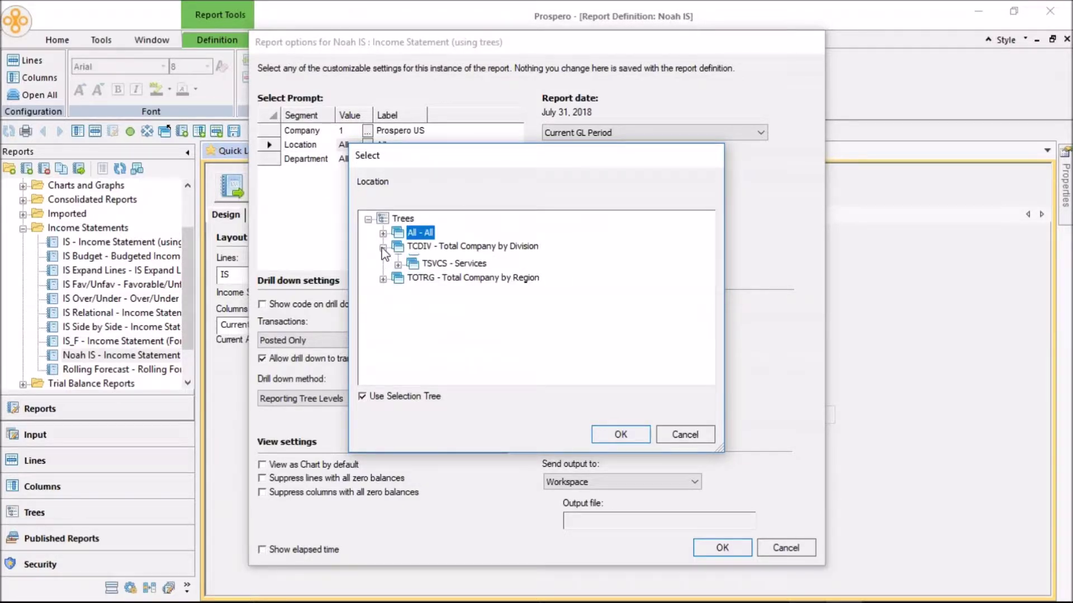
left_click(383, 261)
left_click(437, 262)
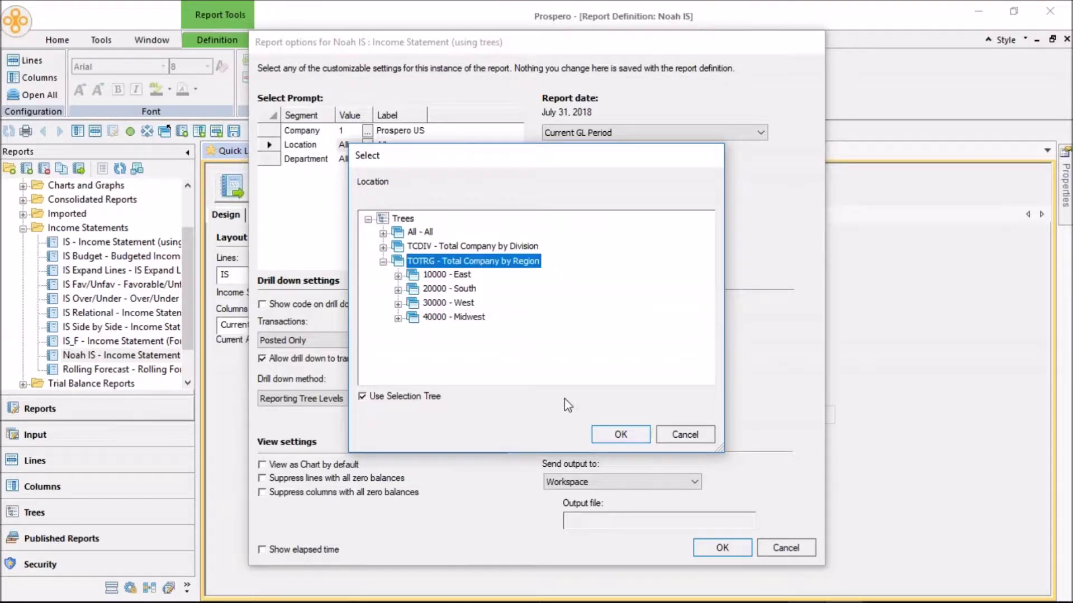
left_click(619, 435)
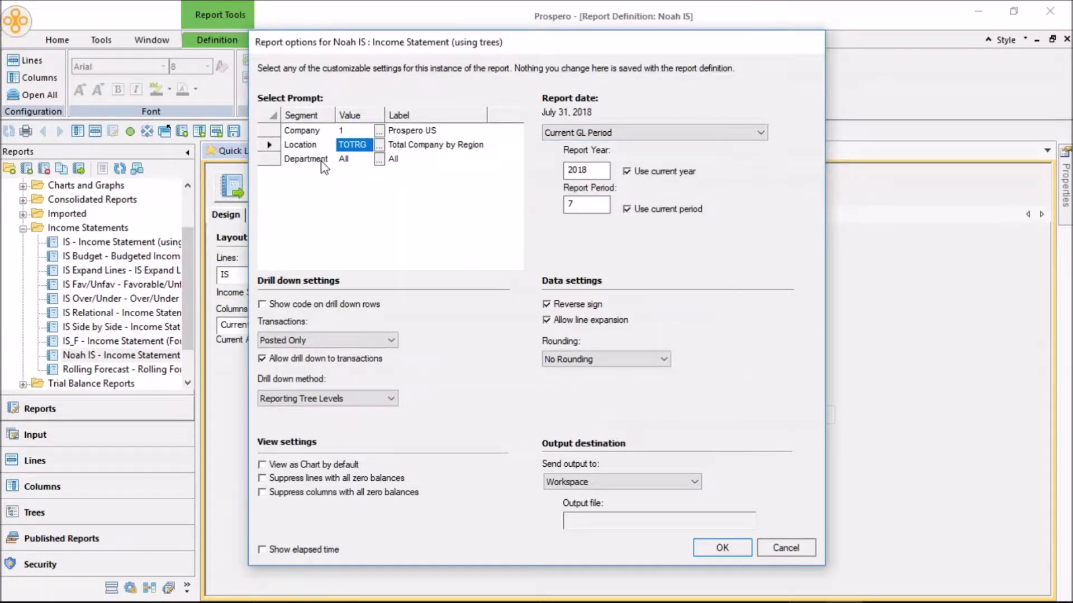
Run the report with Department kept at All and drill down into the Sales actuals.
left_click(356, 162)
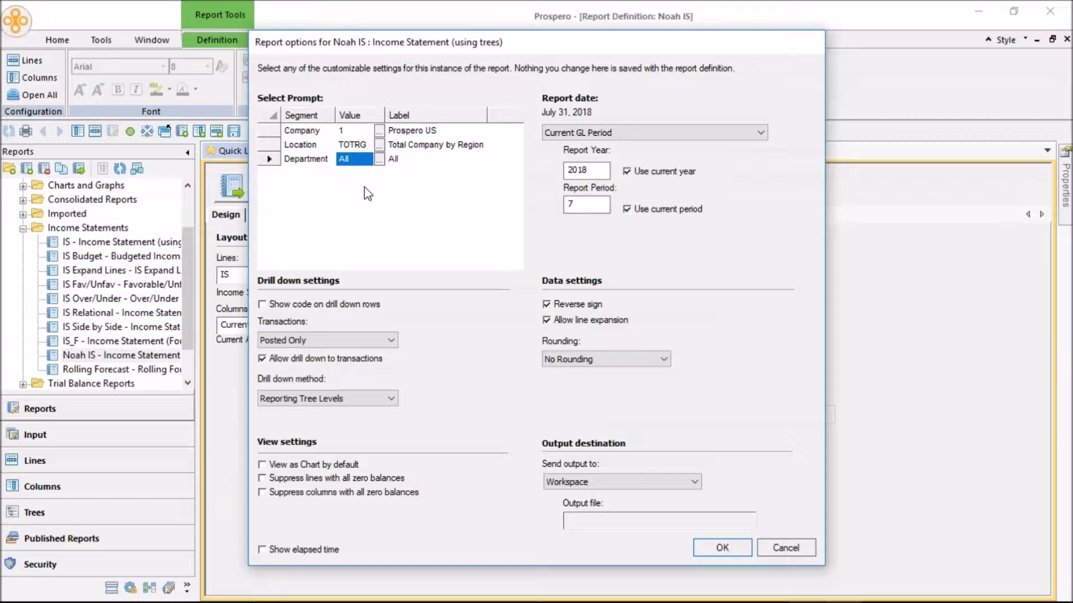
left_click(721, 547)
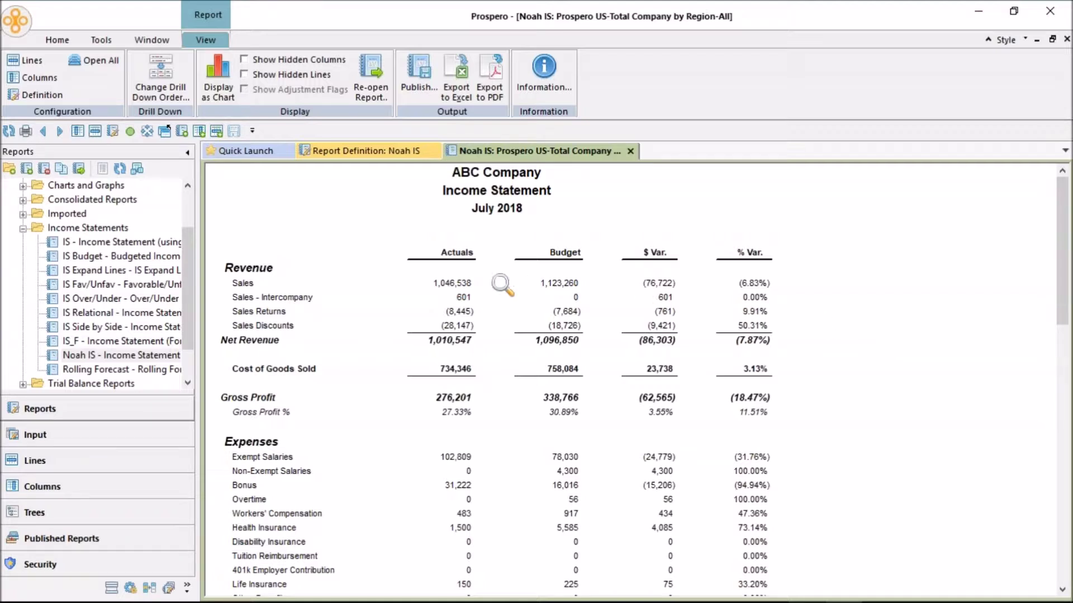
left_click(439, 284)
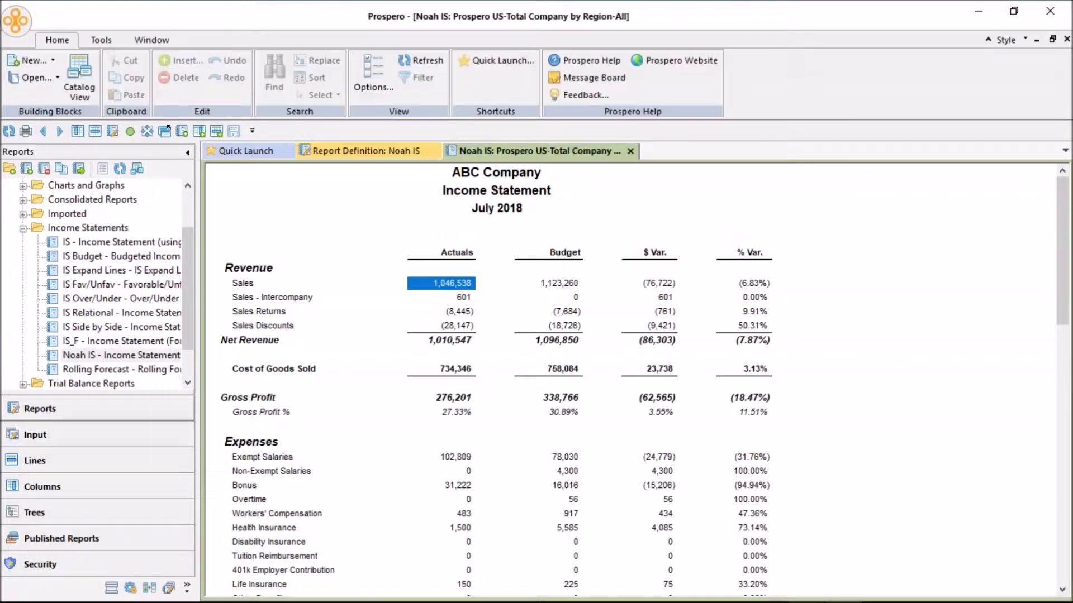
double_click(442, 283)
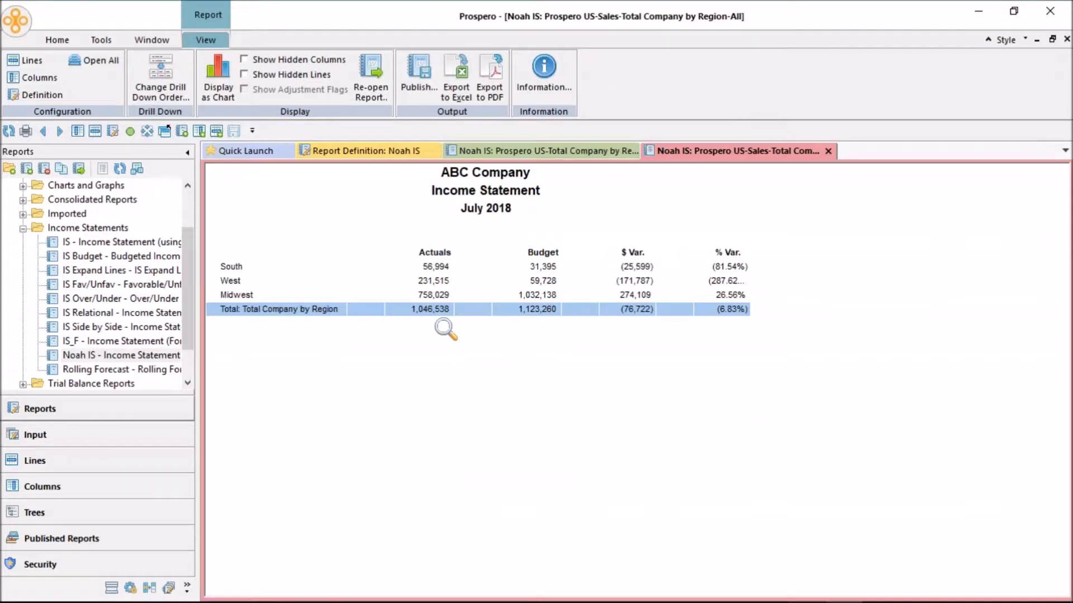
Examine the Sales actuals for the South, West and Midwest regions in the drill-down.
left_click(433, 267)
left_click(240, 267)
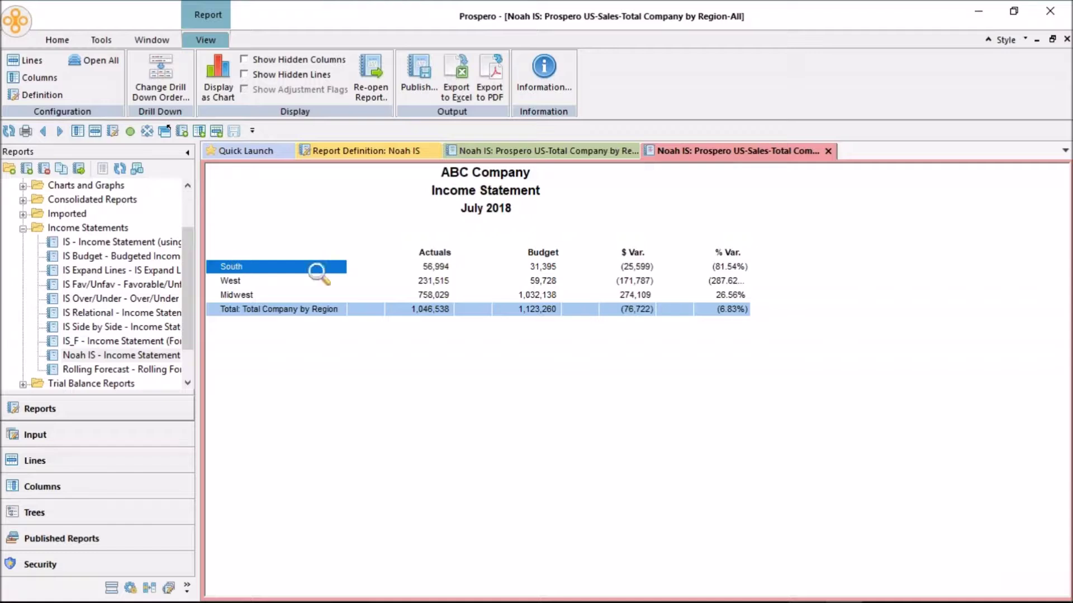
left_click(426, 282)
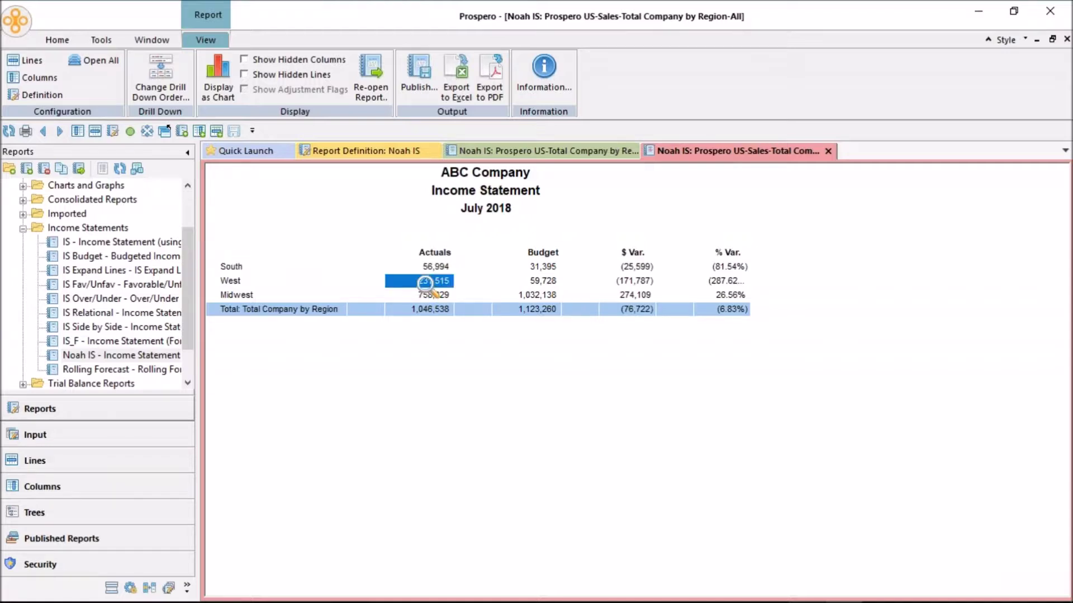
left_click(283, 282)
left_click(396, 294)
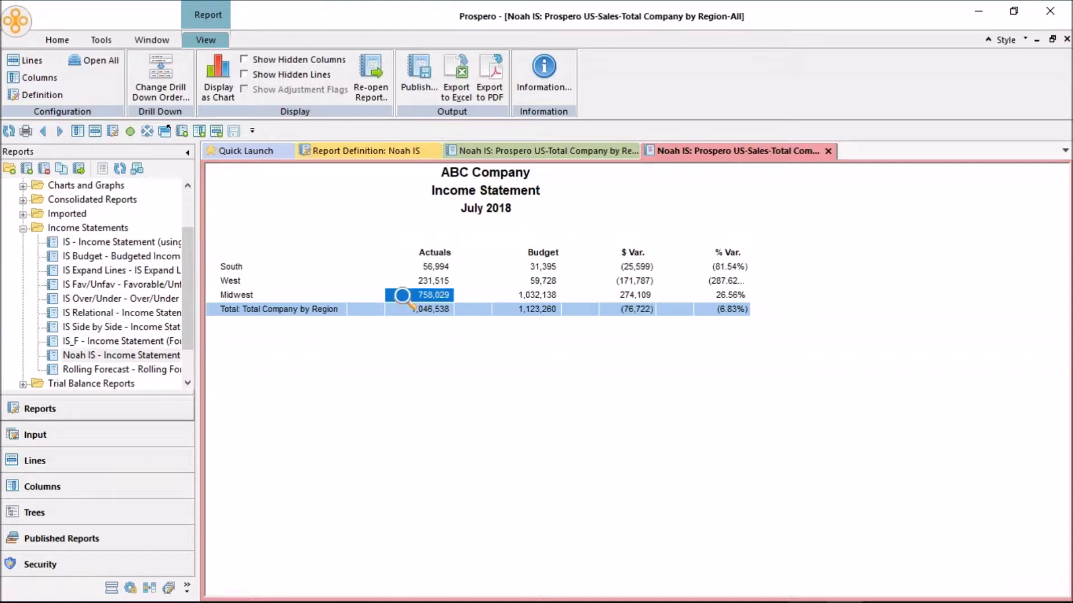
left_click(292, 294)
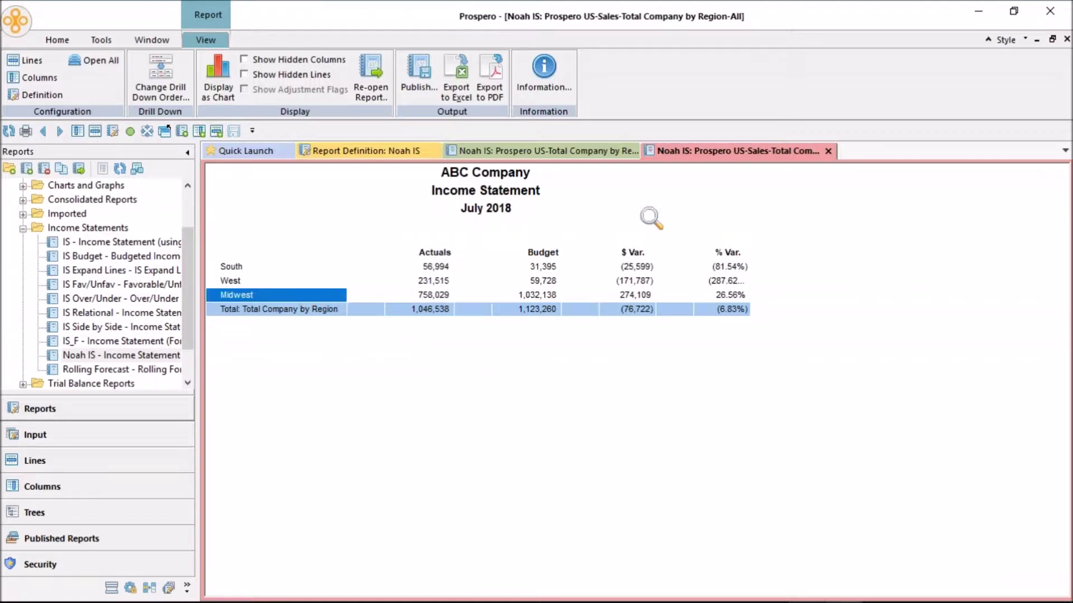
Close the regional Sales drill-down and move Department to the start of the income statement's drill-down order.
left_click(829, 151)
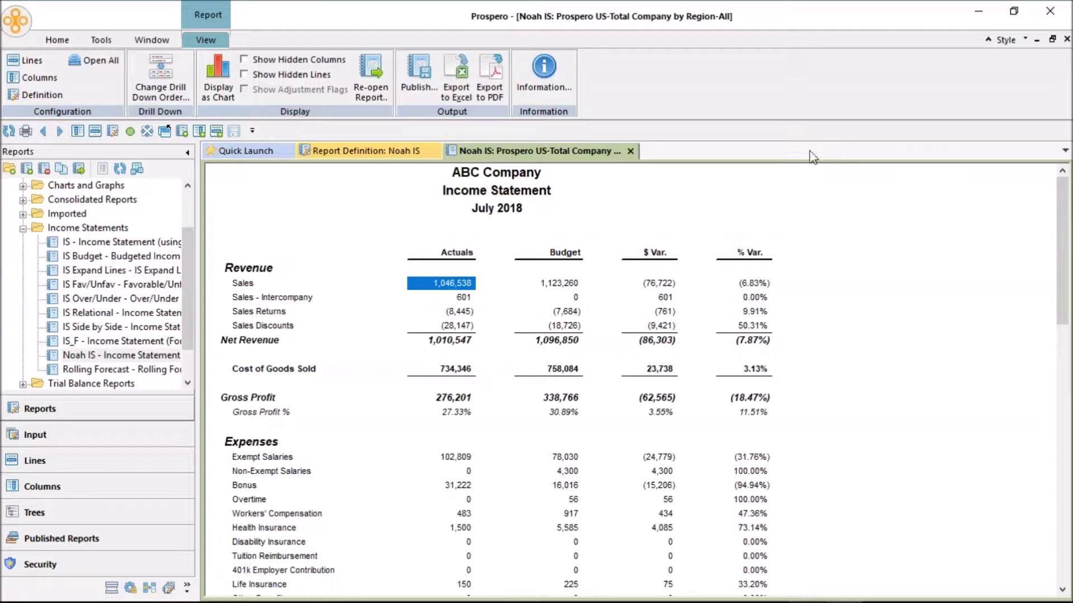
left_click(155, 69)
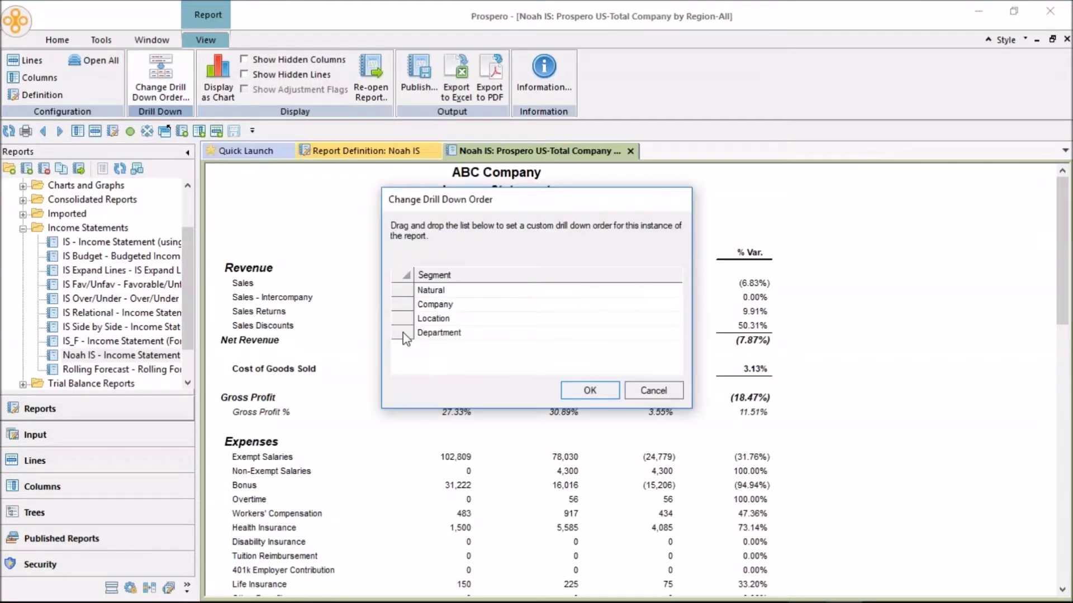
left_click(401, 333)
left_click_drag(400, 336, 407, 285)
left_click(590, 390)
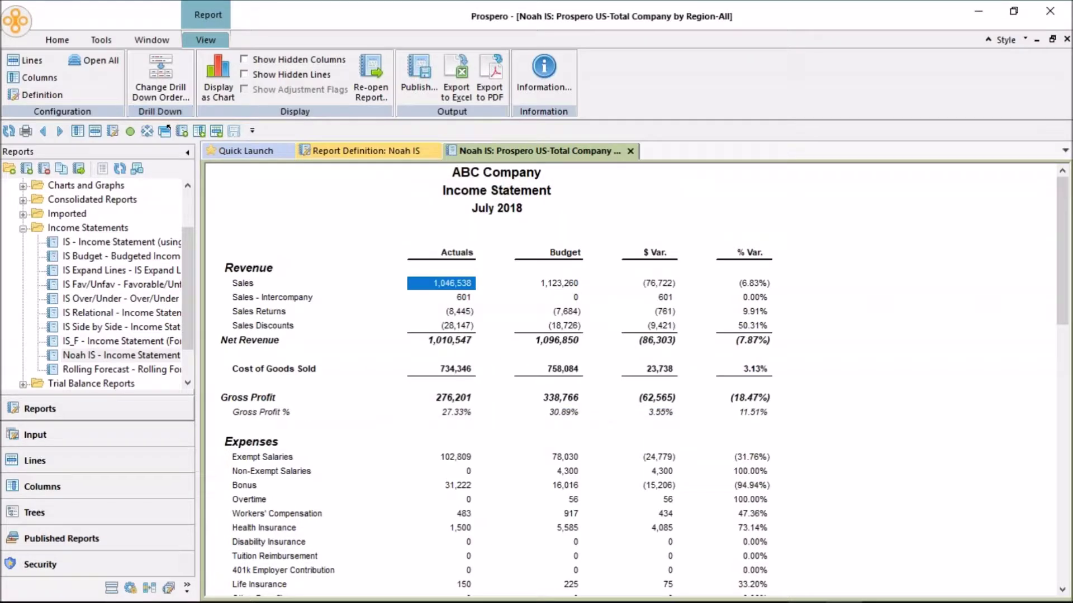
Drill down into the Sales actuals by department and examine the Sales, Marketing, R&D and Services figures.
double_click(444, 283)
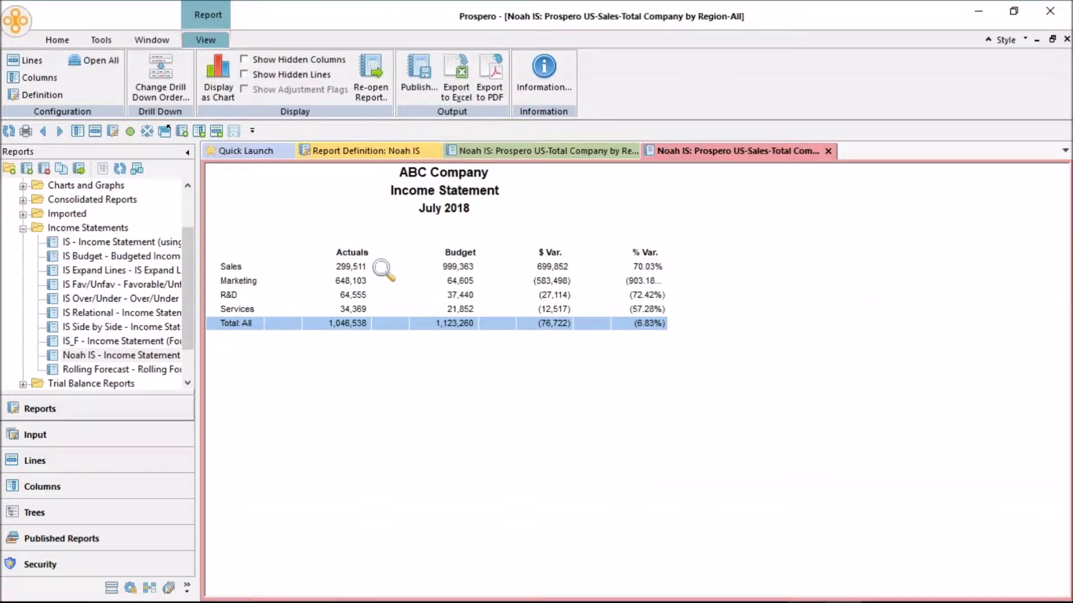
left_click(299, 266)
left_click(350, 281)
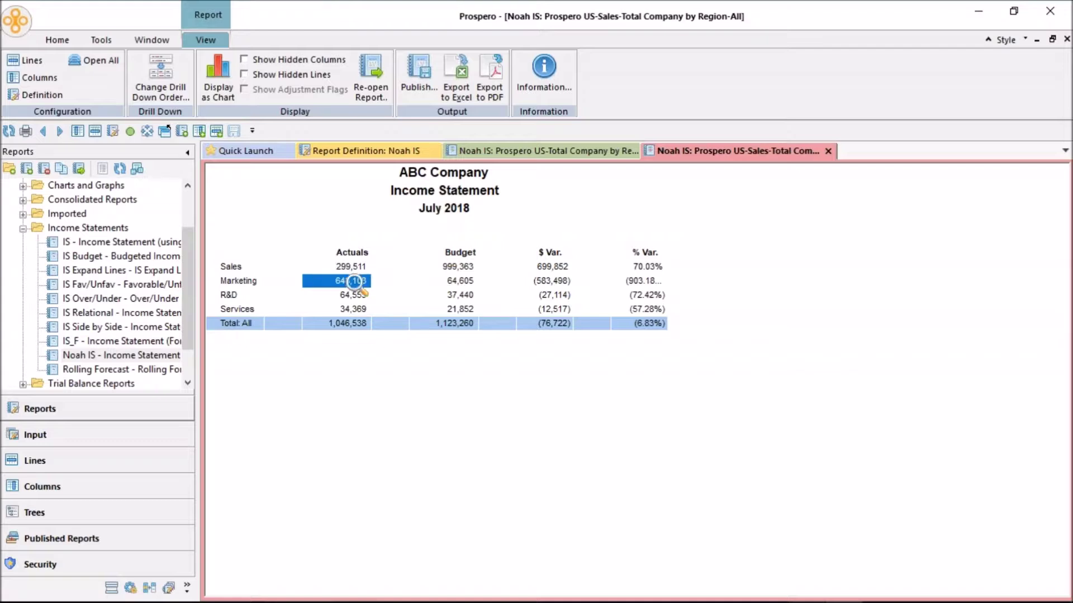
left_click(284, 283)
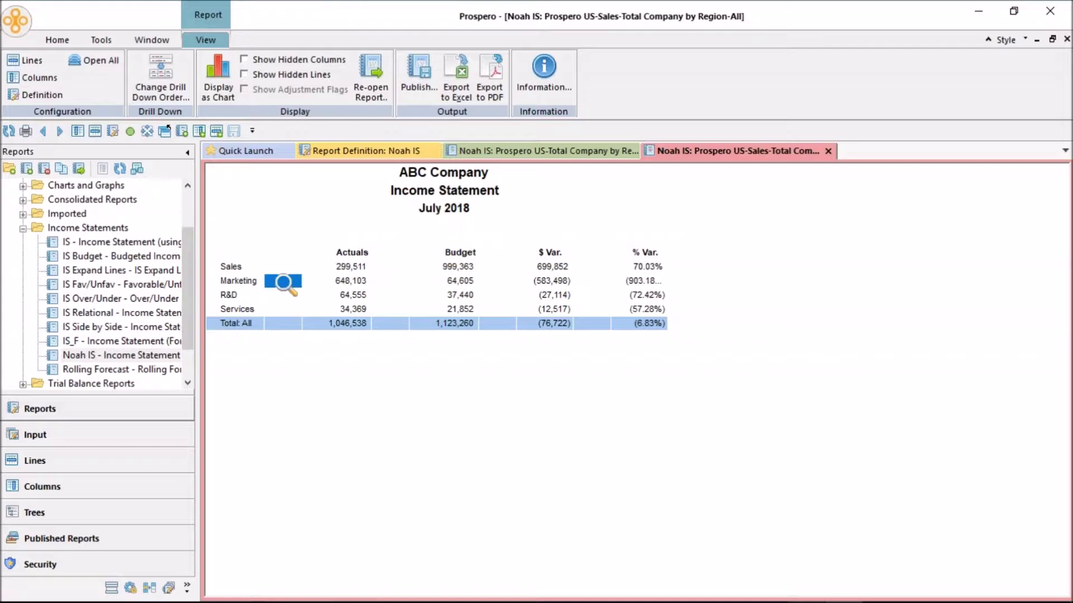
left_click(335, 294)
left_click(272, 296)
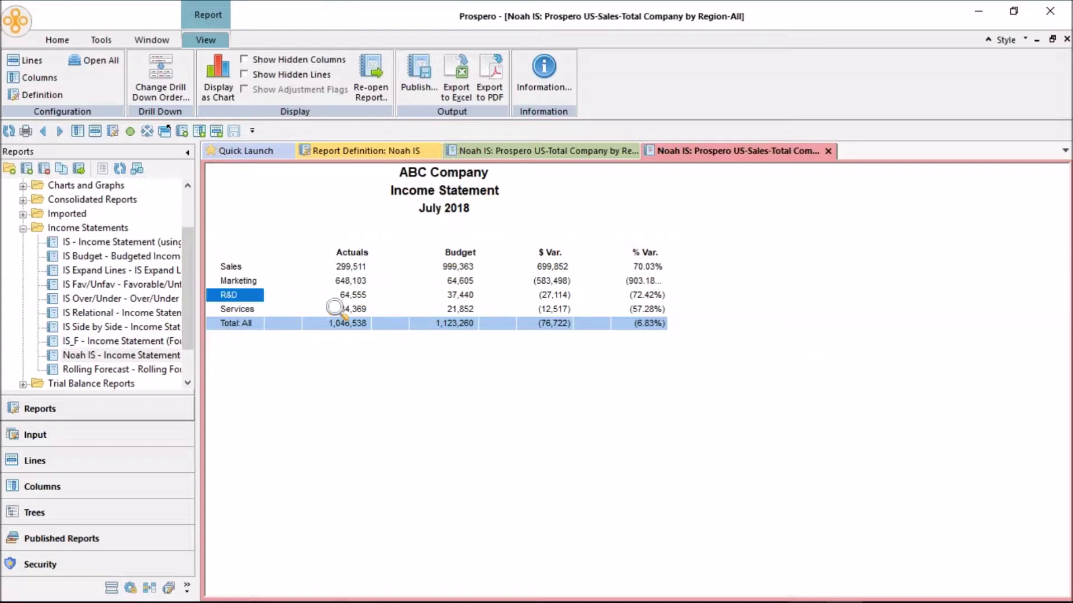
left_click(343, 309)
left_click(282, 310)
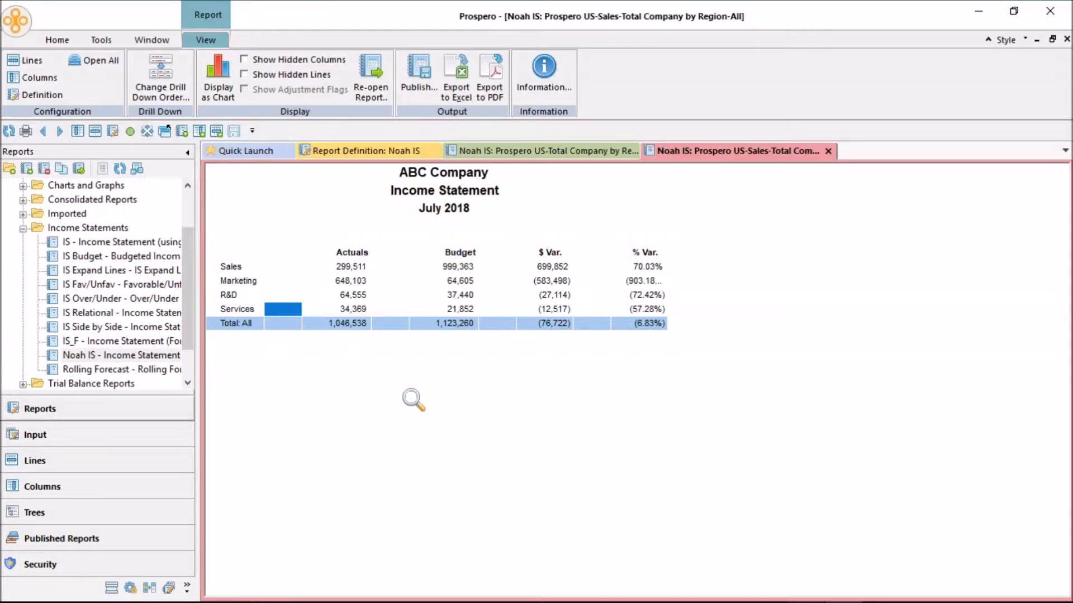
Display the department breakdown as charts, then close the chart and the drill-down.
left_click(217, 64)
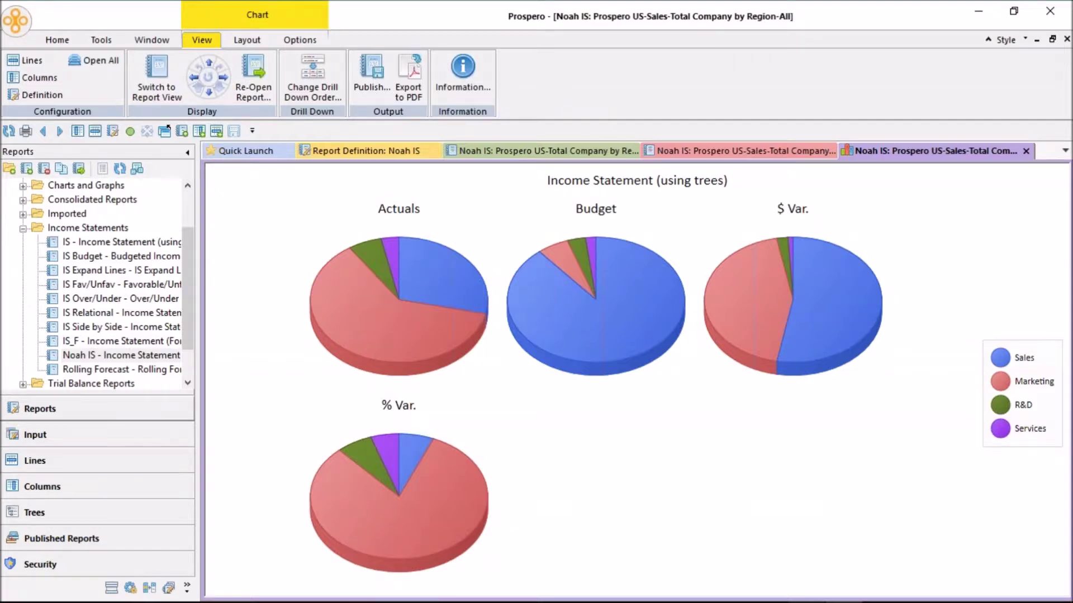
left_click(1026, 152)
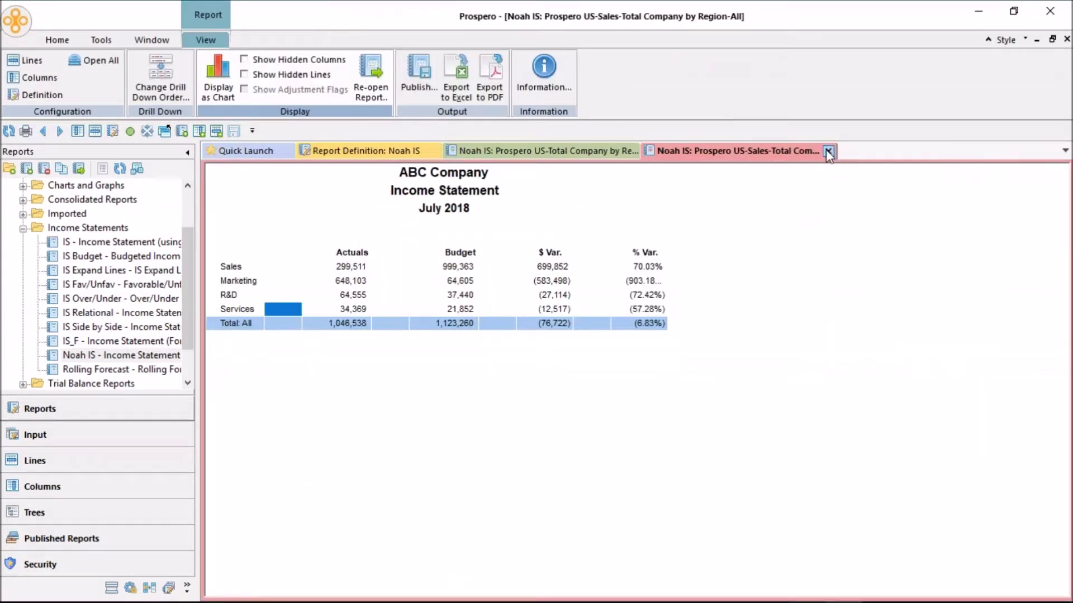
left_click(829, 150)
Move Natural ahead of Department in the income statement's drill-down order.
left_click_drag(1063, 591, 1063, 591)
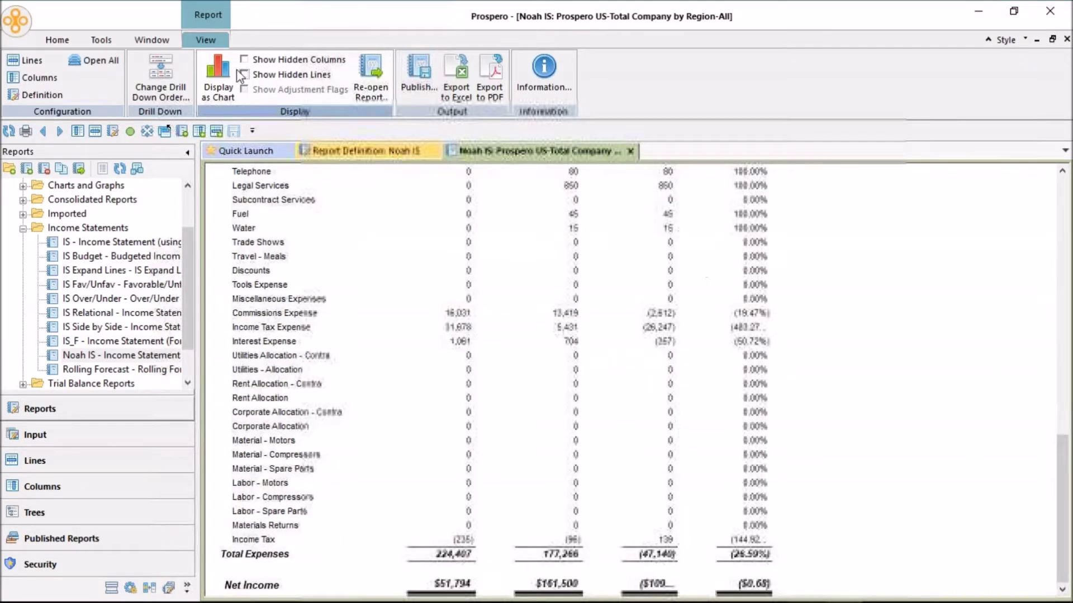
left_click(151, 76)
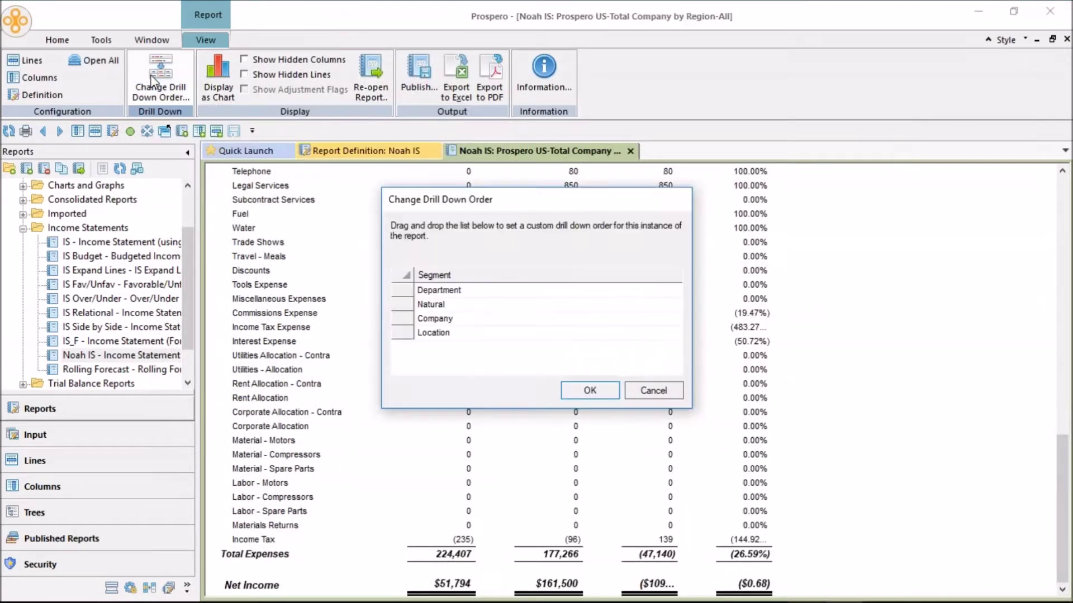
left_click(406, 306)
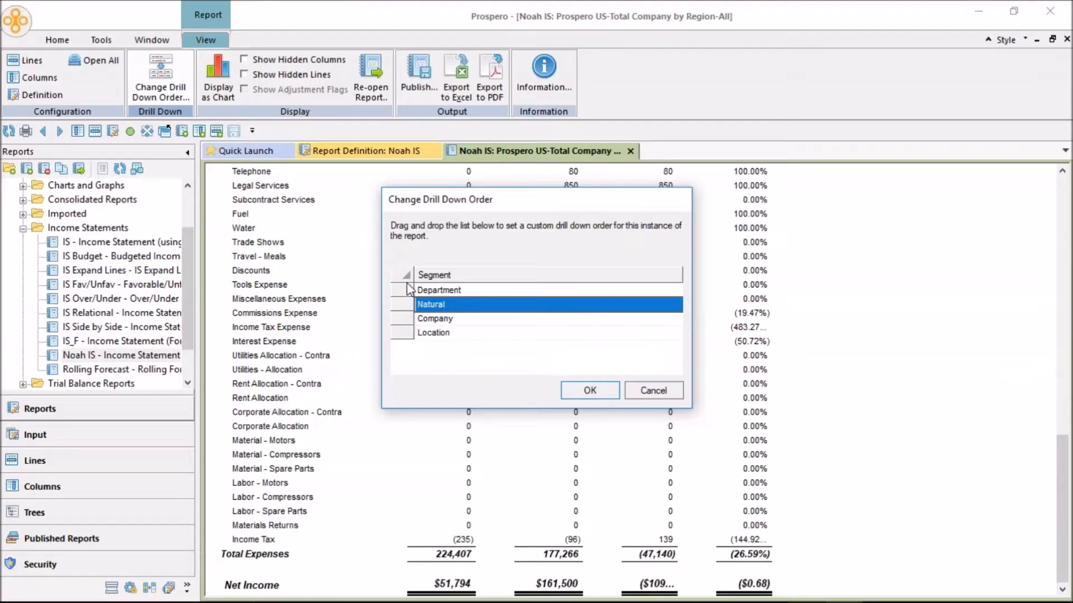
left_click_drag(410, 306, 410, 285)
left_click(590, 390)
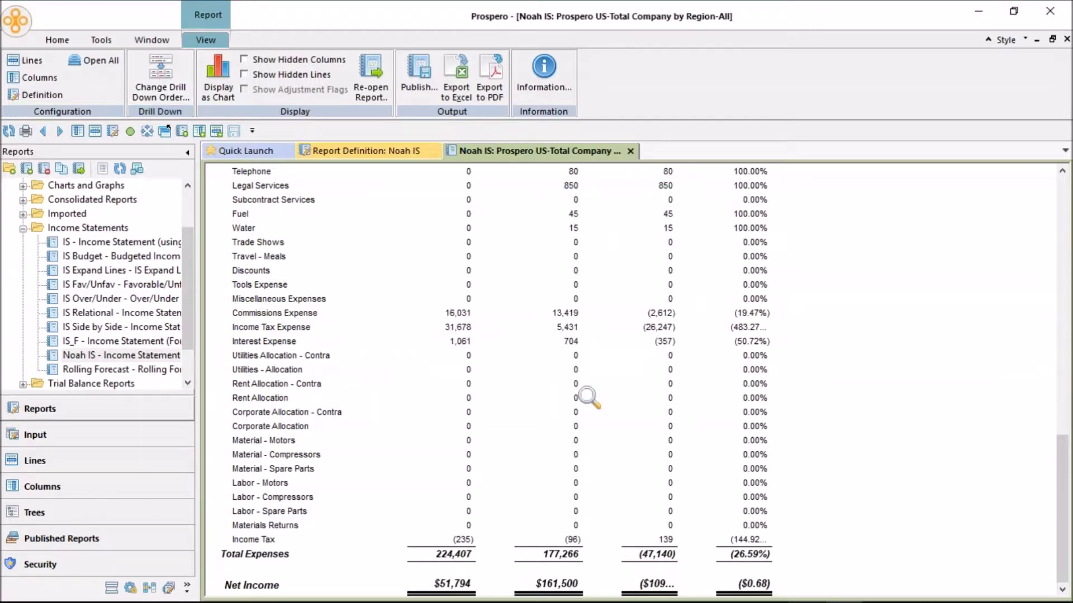
Drill down from Total Expenses to the individual expense accounts and display them as charts.
left_click(274, 554)
double_click(274, 555)
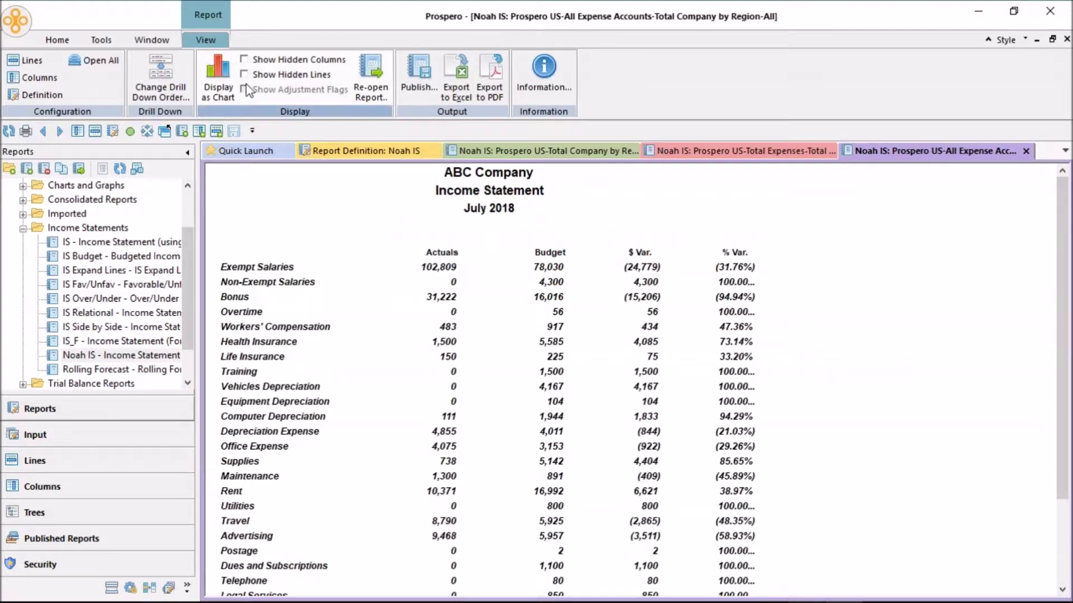
left_click(223, 66)
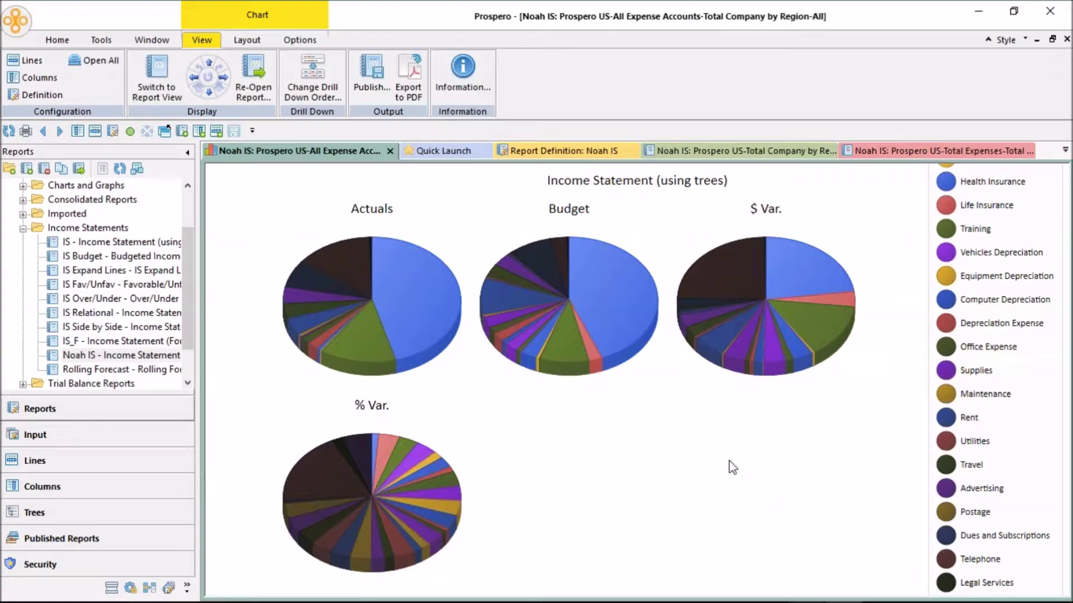
Group the small slices in the expense pie charts and raise the grouping threshold to 13%.
left_click(300, 40)
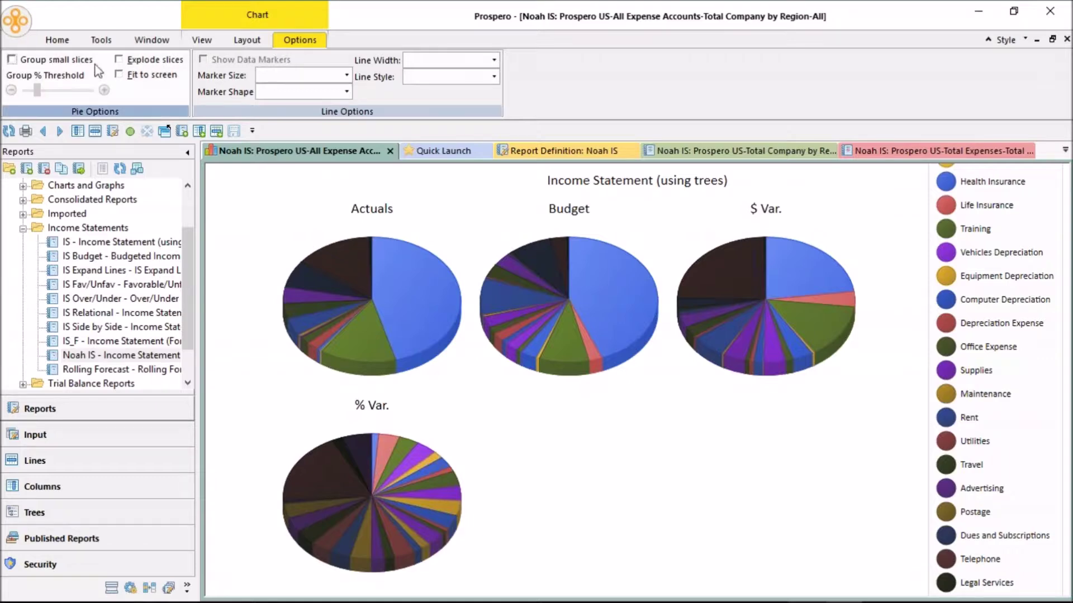
left_click(13, 59)
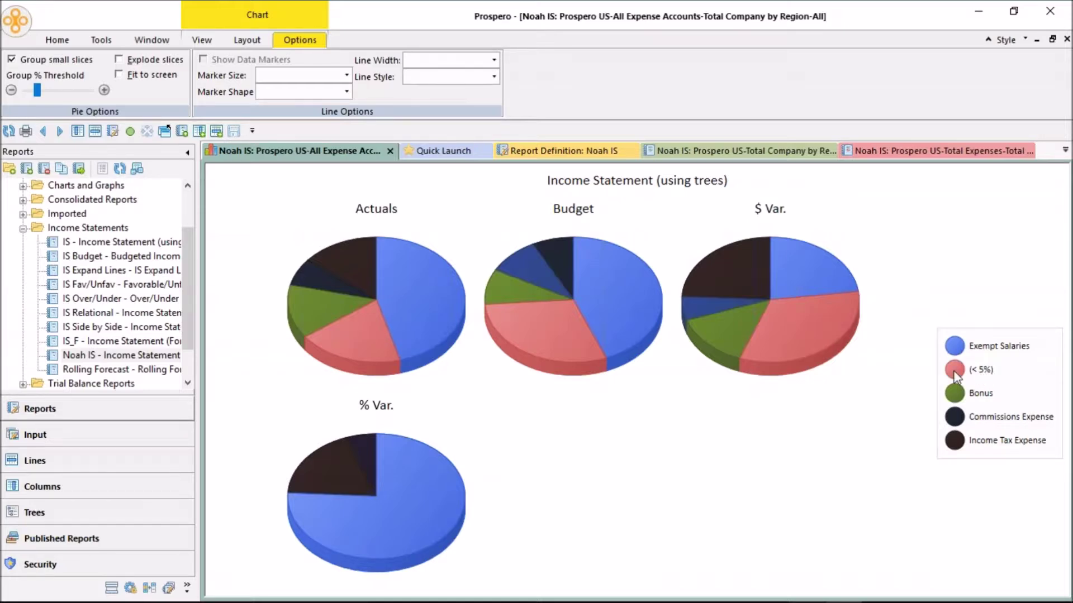
mouse_move(364, 347)
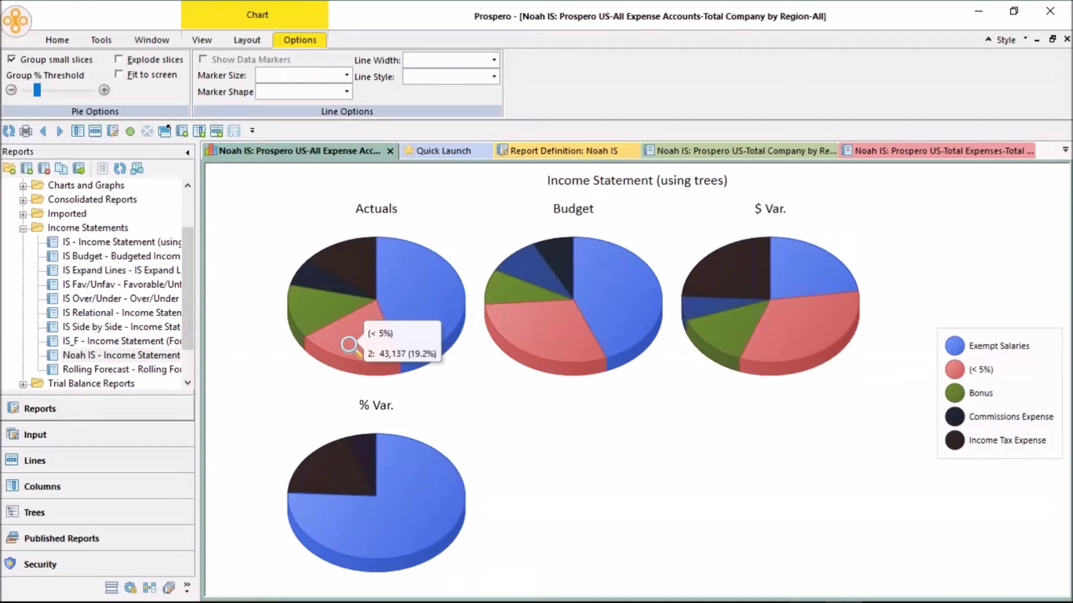
mouse_move(428, 289)
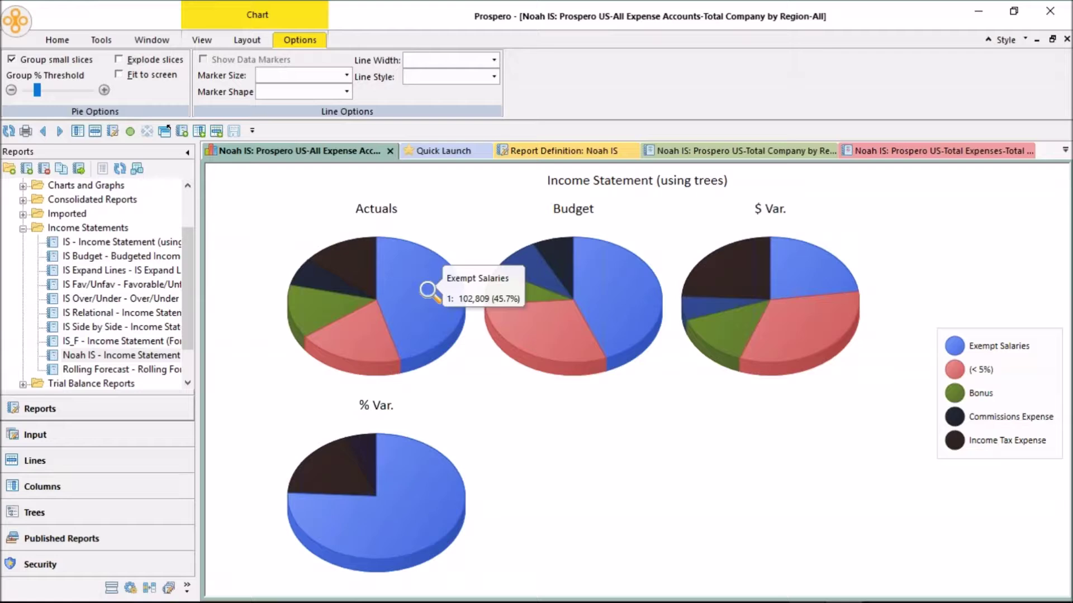
mouse_move(356, 254)
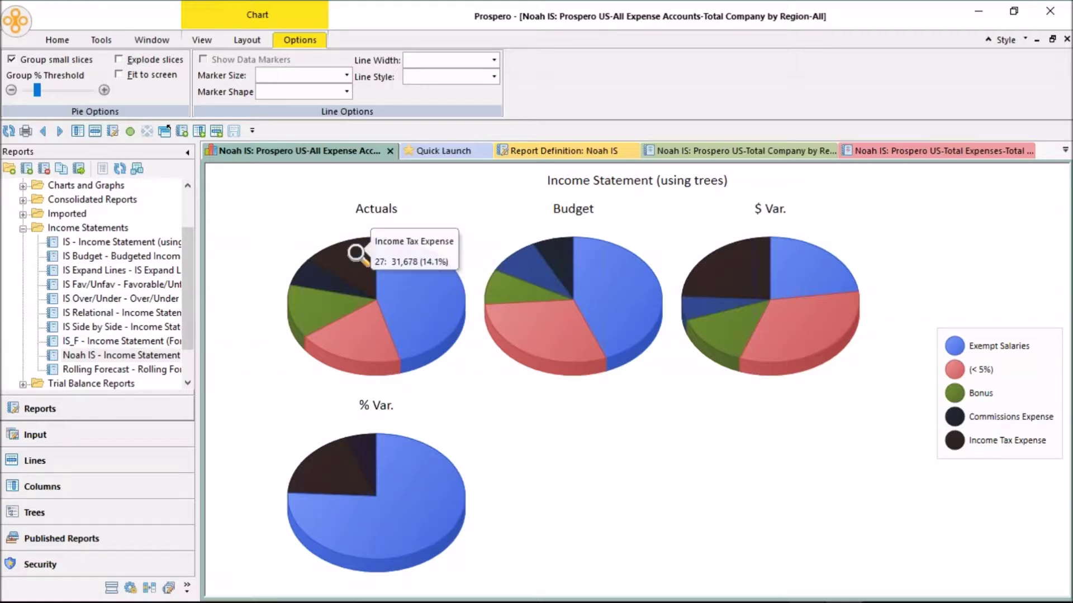
mouse_move(319, 278)
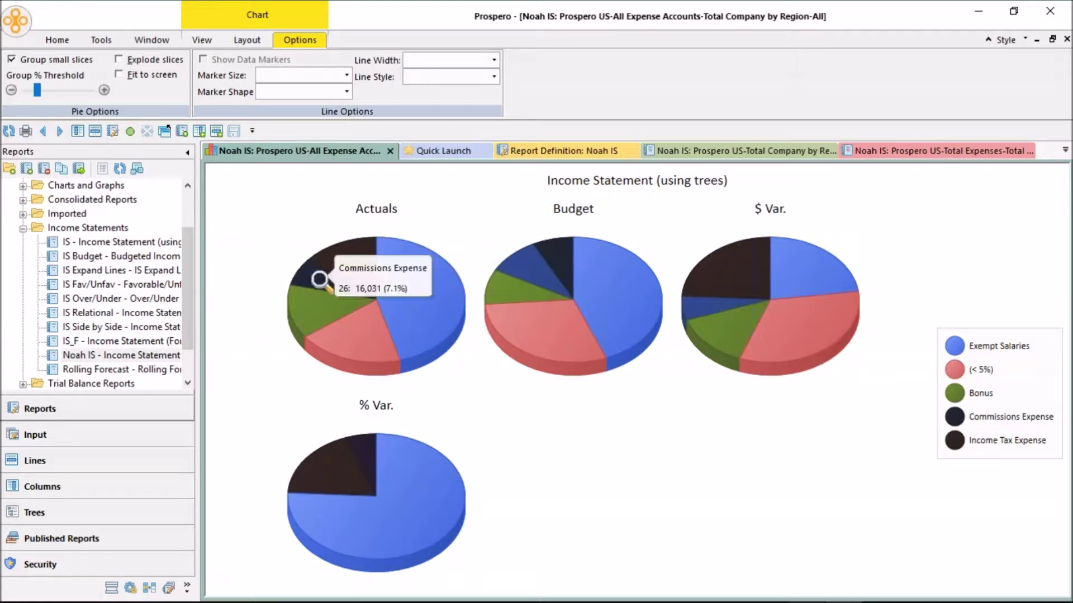
mouse_move(310, 303)
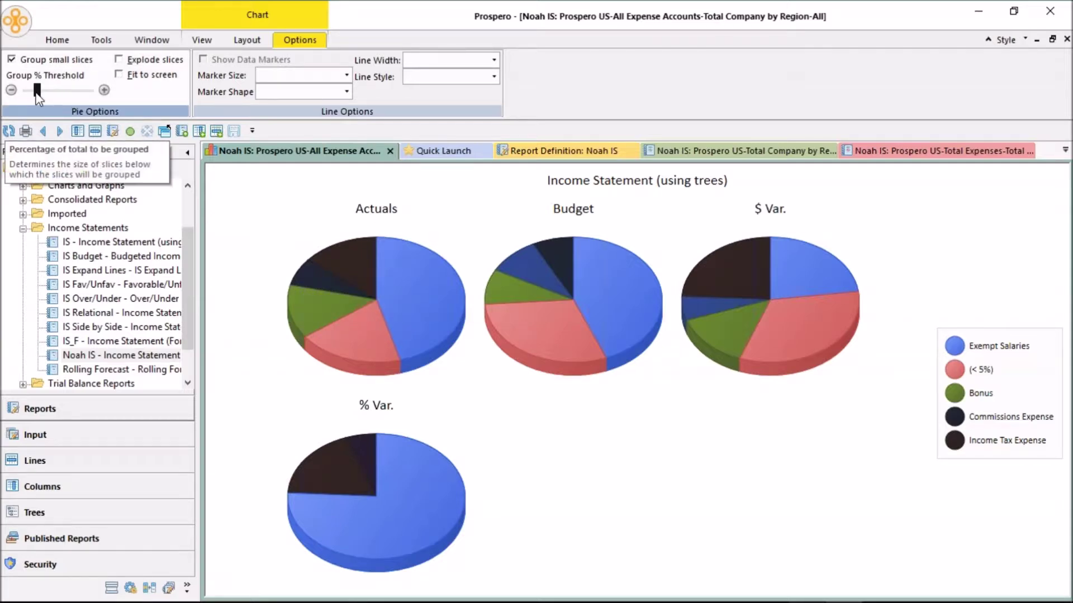
left_click(104, 90)
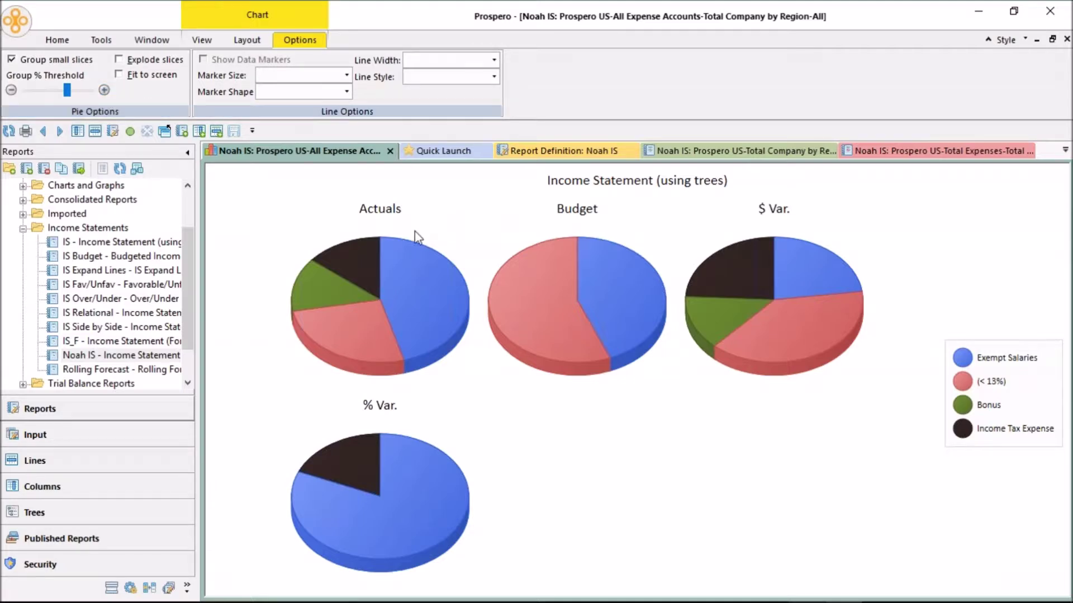
Drill down into the Exempt Salaries slice of the Actuals pie and examine its department slices.
mouse_move(427, 291)
double_click(429, 291)
mouse_move(356, 306)
mouse_move(426, 263)
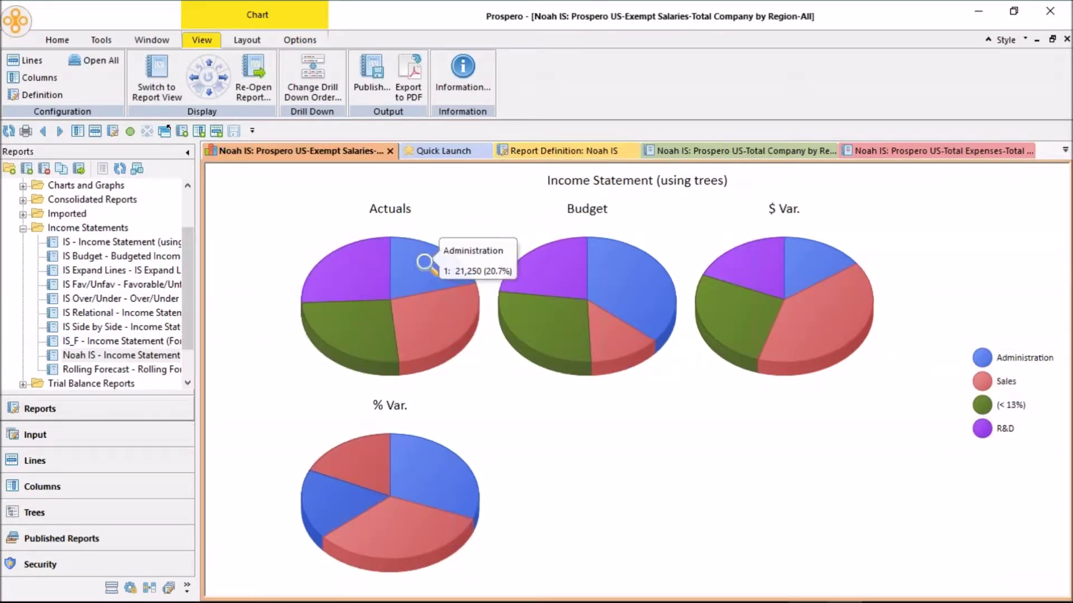
mouse_move(356, 263)
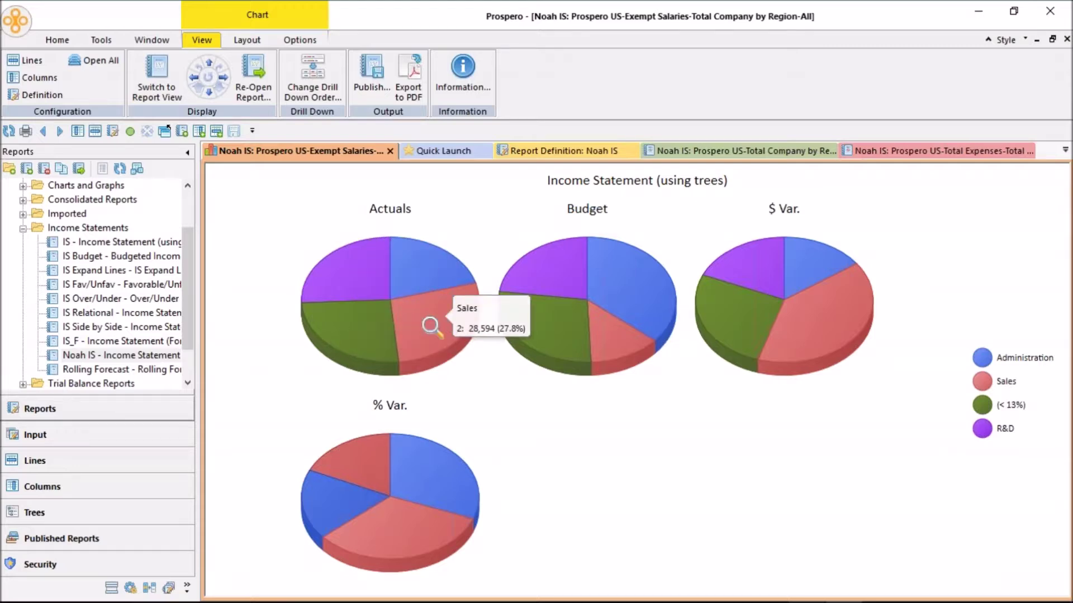
mouse_move(344, 327)
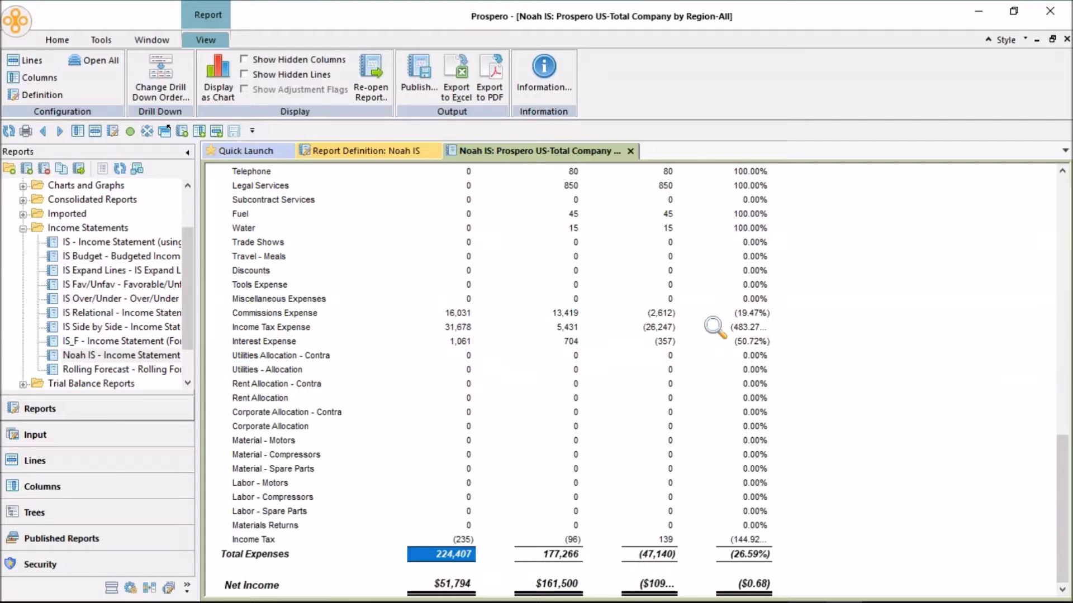
Publish the income statement to the 01 Jan folder under 2018 in the published reports.
left_click(414, 62)
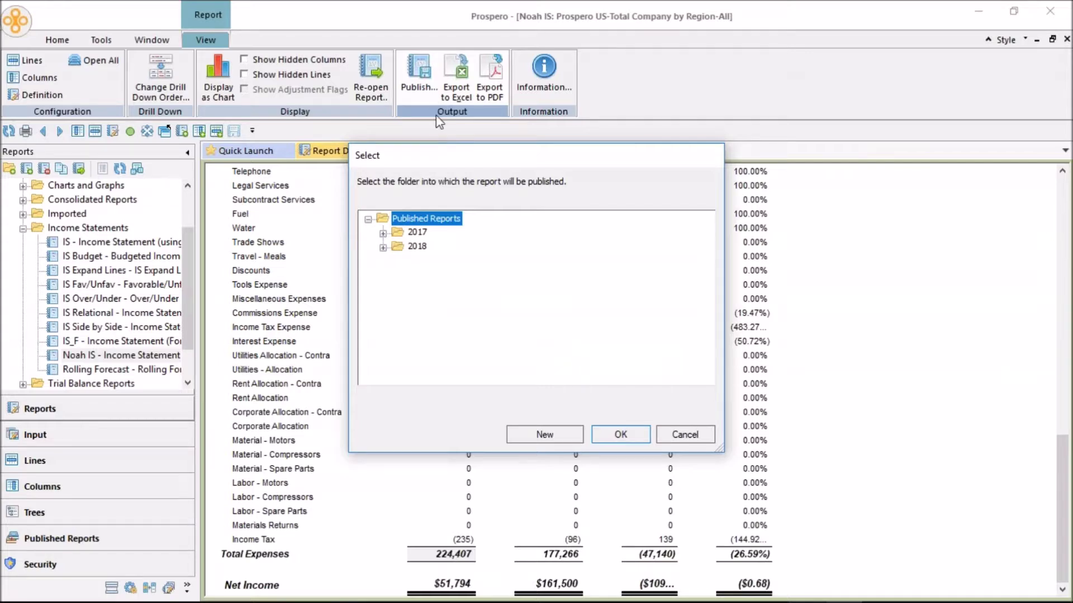
left_click(415, 247)
left_click(383, 248)
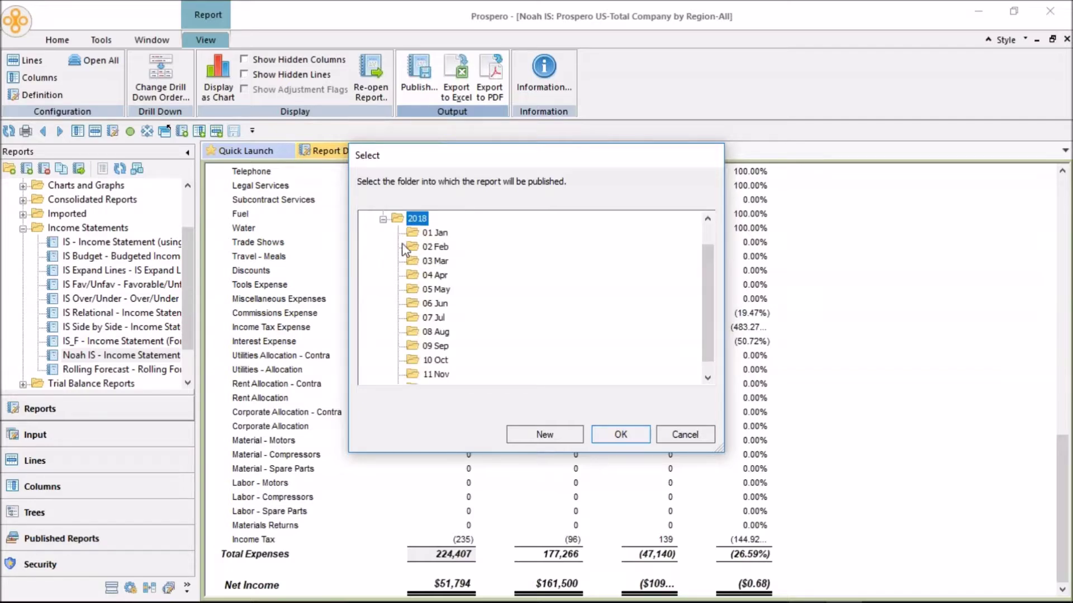
left_click(416, 237)
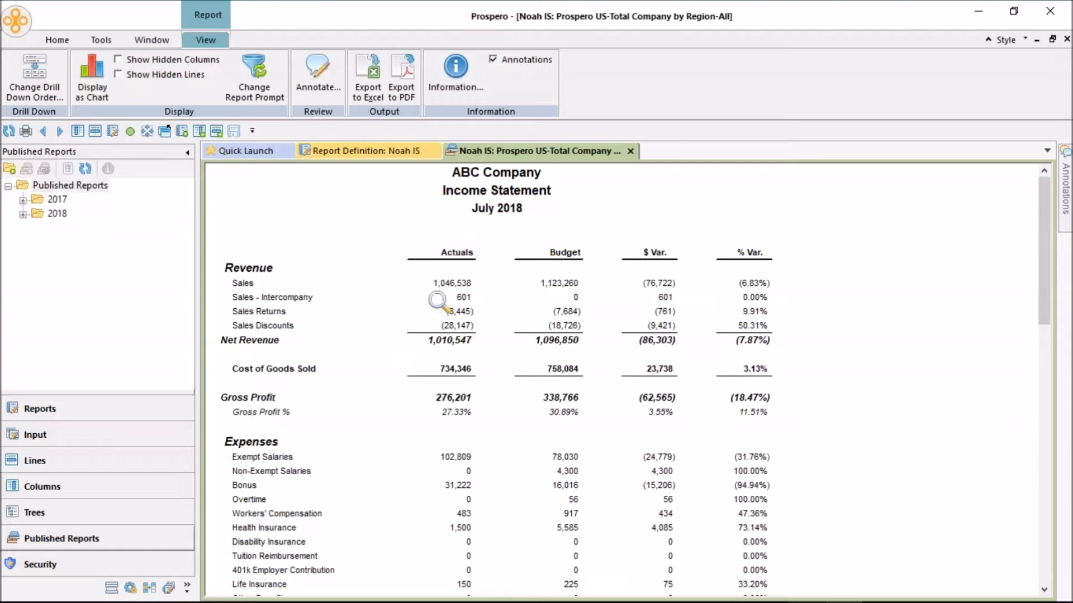
Annotate the Sales line of the published income statement with "add their text" and view the report's annotations.
left_click(418, 284)
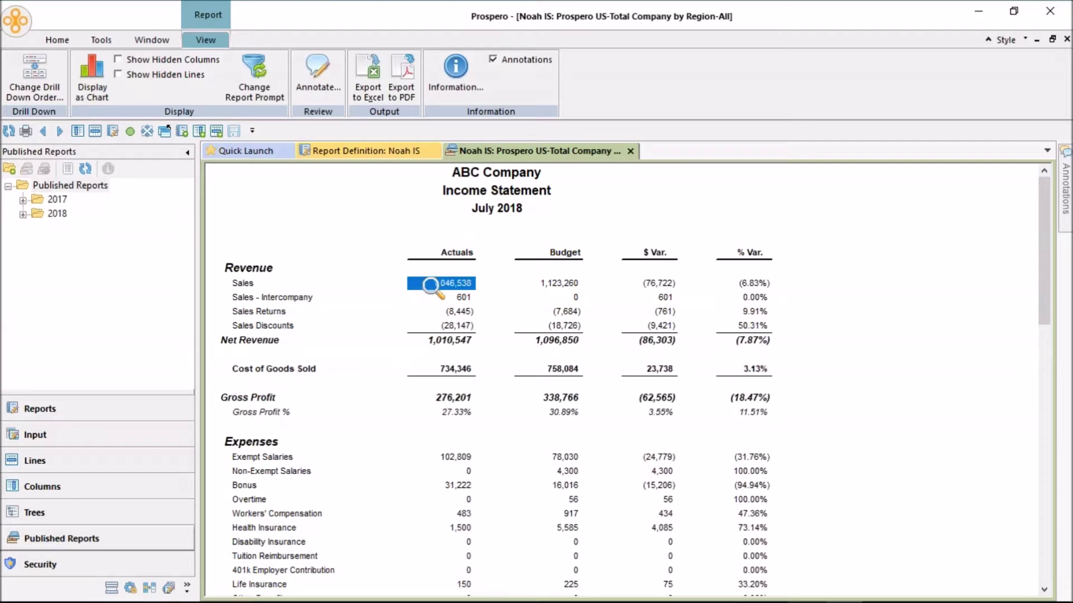
left_click(682, 284)
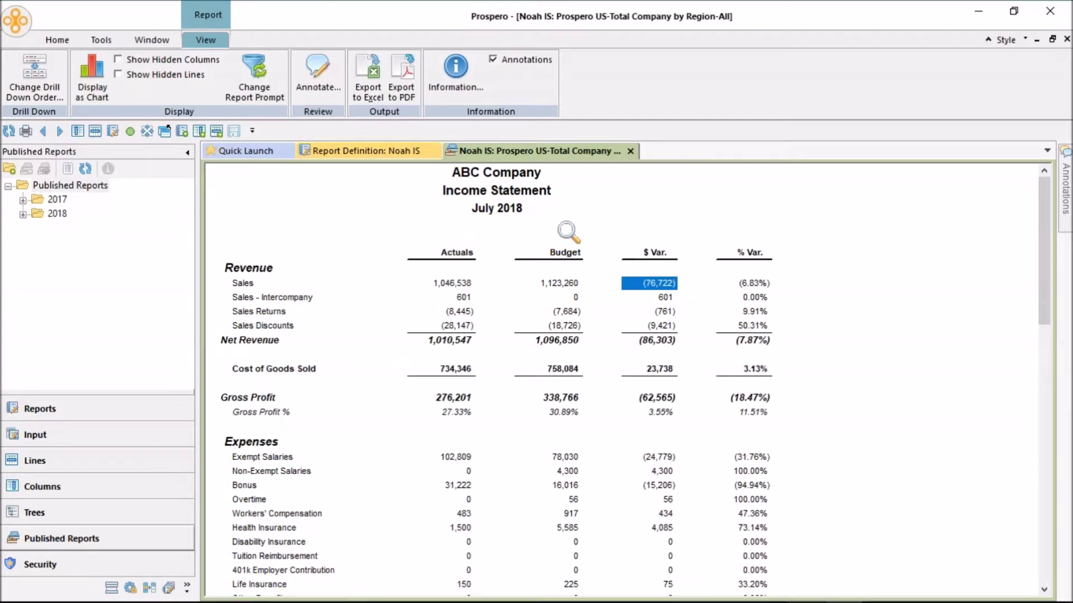
left_click(324, 81)
type("add their text")
left_click(620, 409)
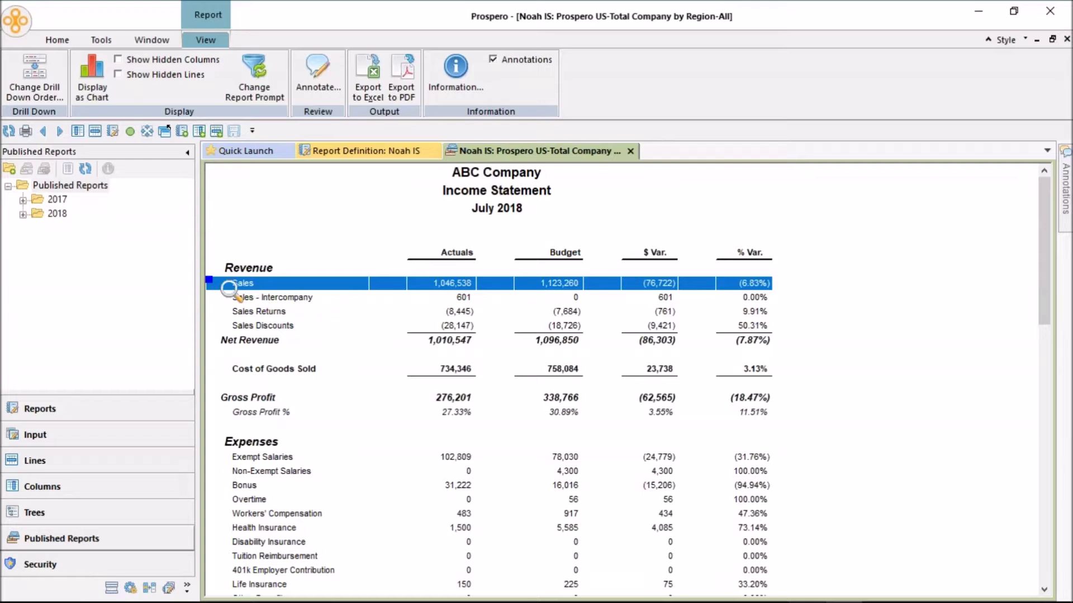
mouse_move(212, 285)
mouse_move(1066, 193)
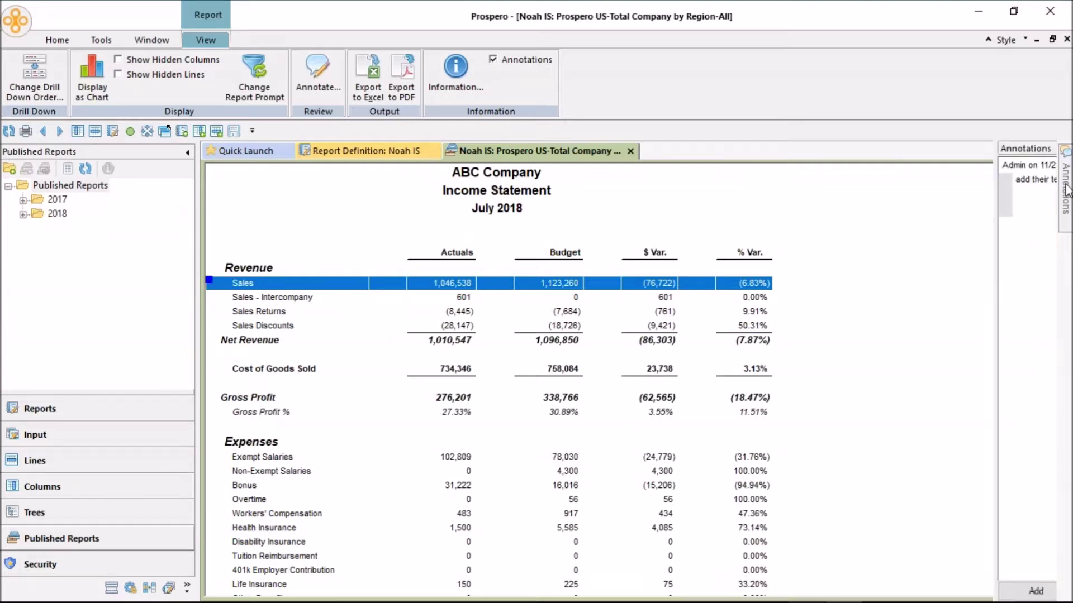